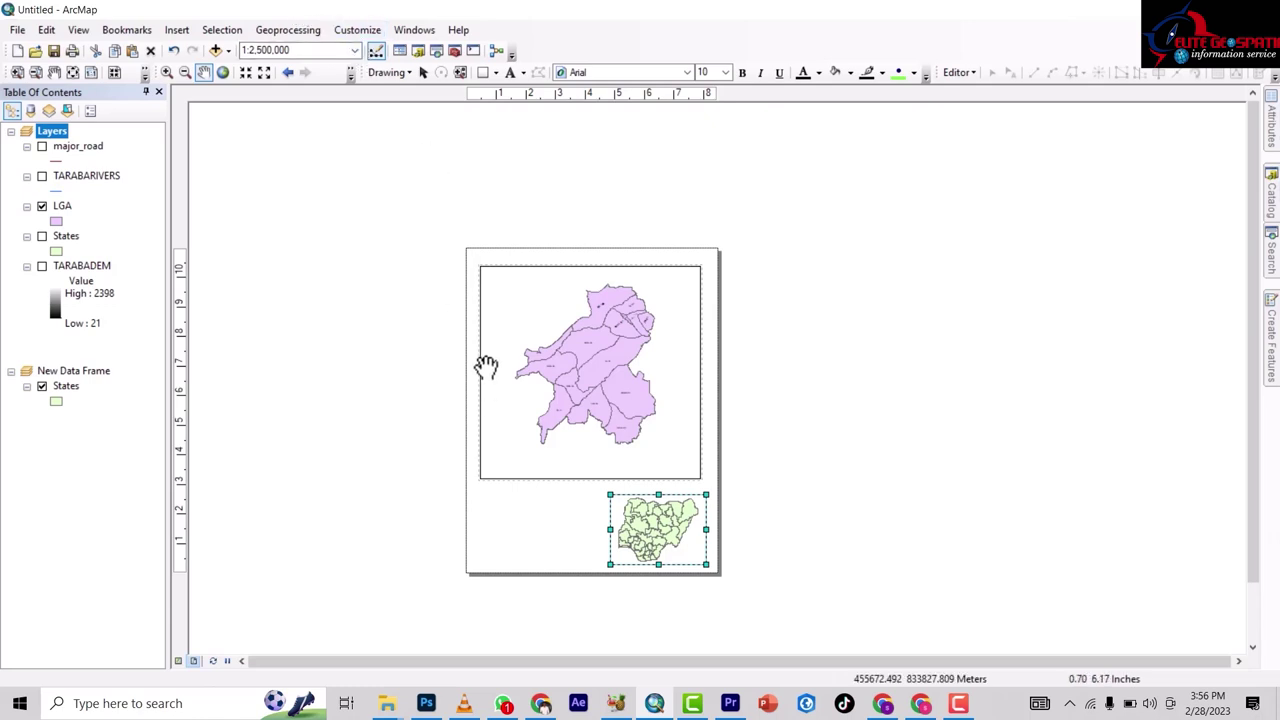
# - Preview the LGA map in data view, then return to the page layout
pyautogui.click(180, 661)
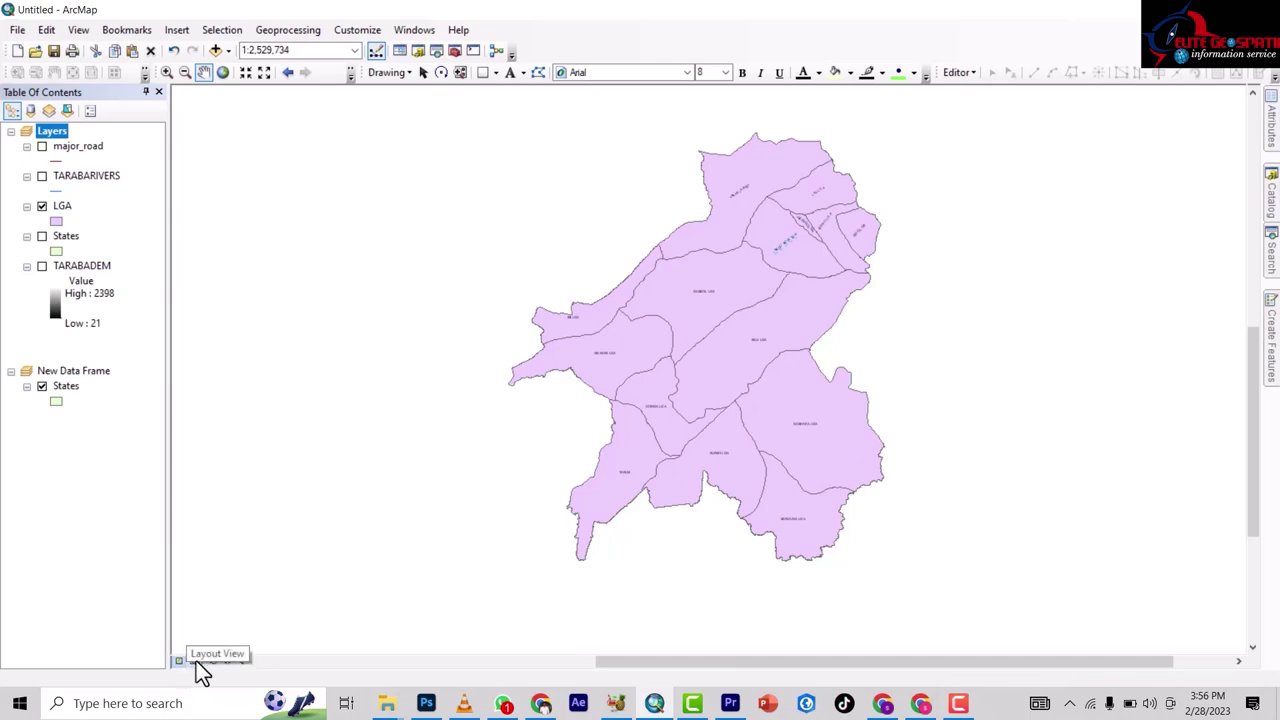
pyautogui.click(192, 661)
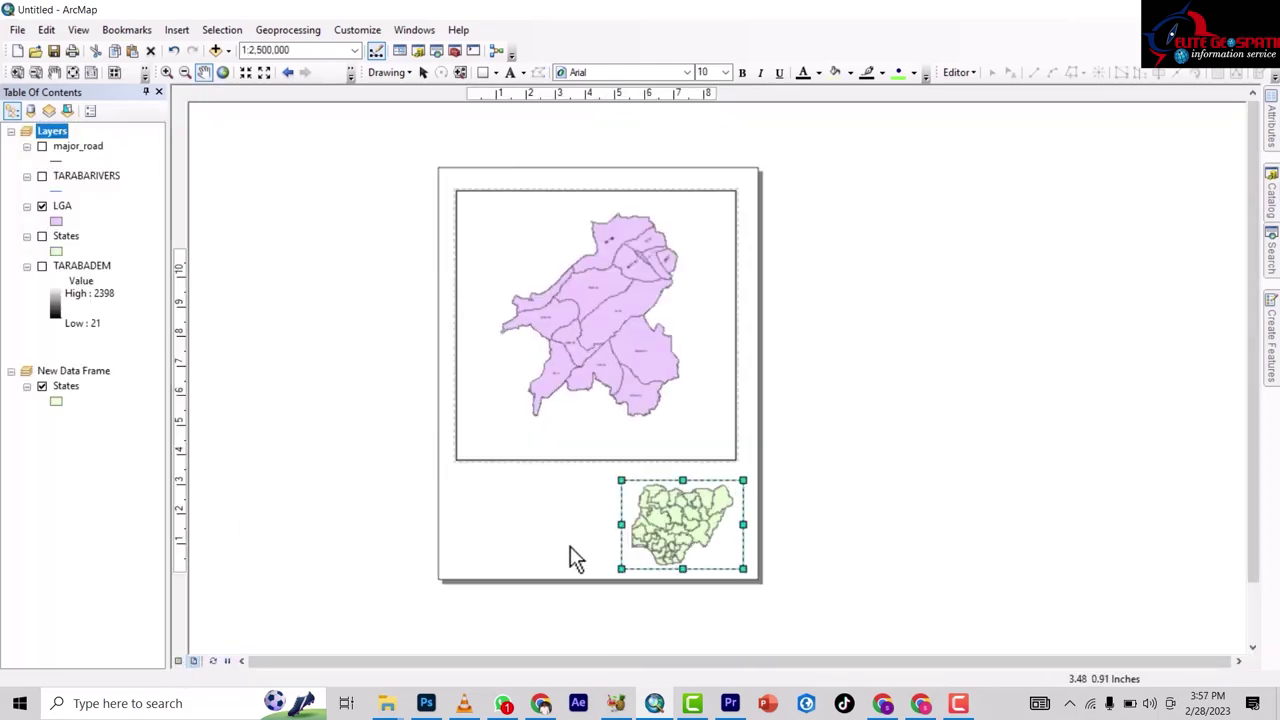
pyautogui.scroll(2, 570, 546)
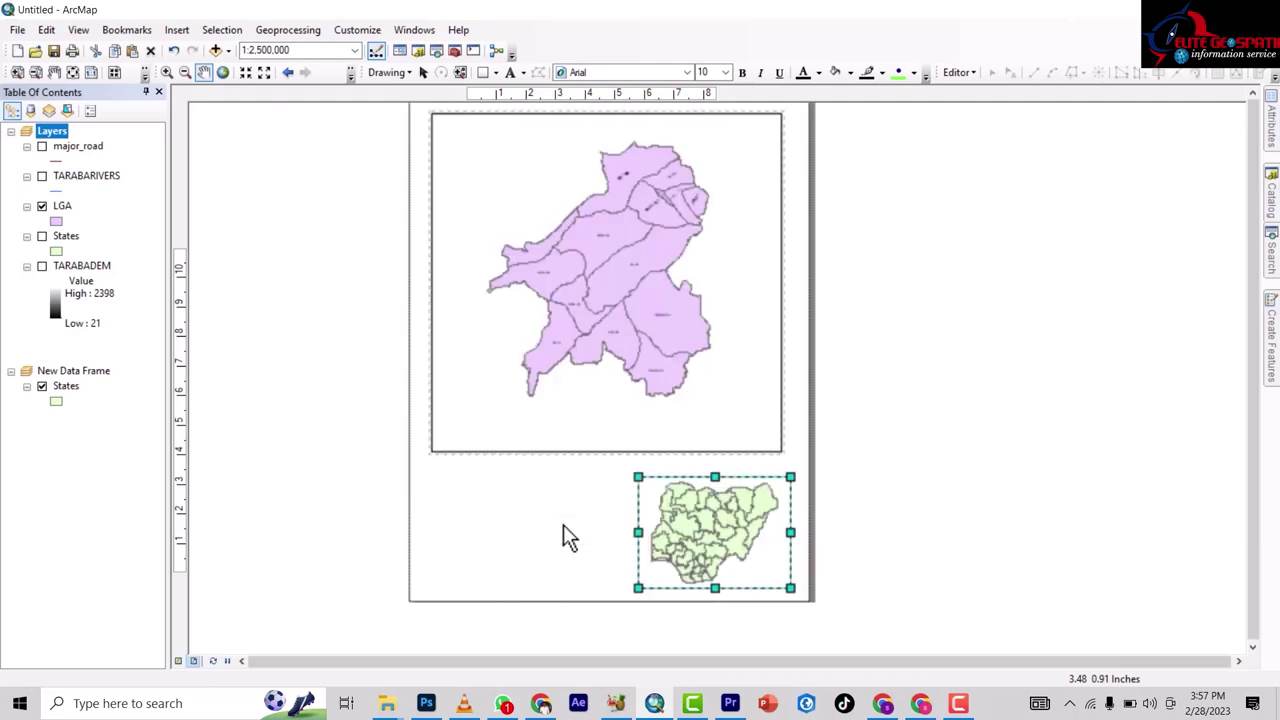
pyautogui.scroll(-3, 561, 530)
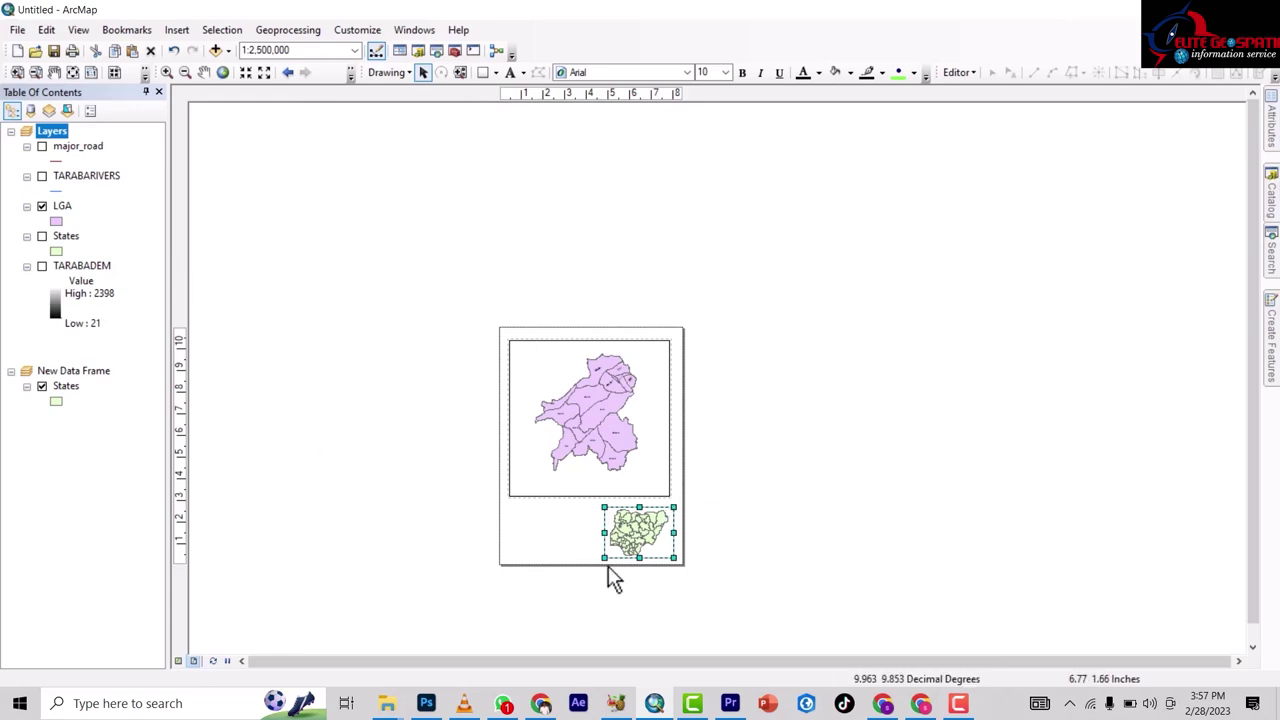
# - Set the page to A4 without printer paper settings, scaling map elements proportionally
pyautogui.click(17, 30)
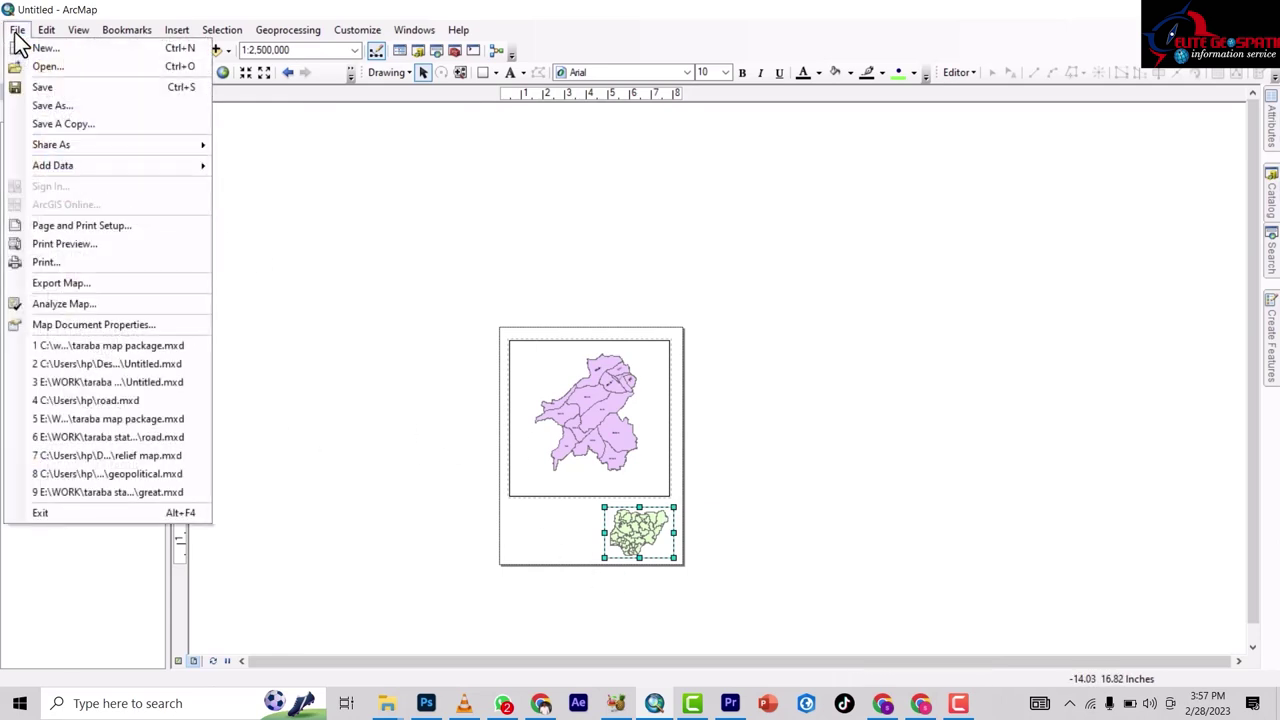
pyautogui.click(78, 228)
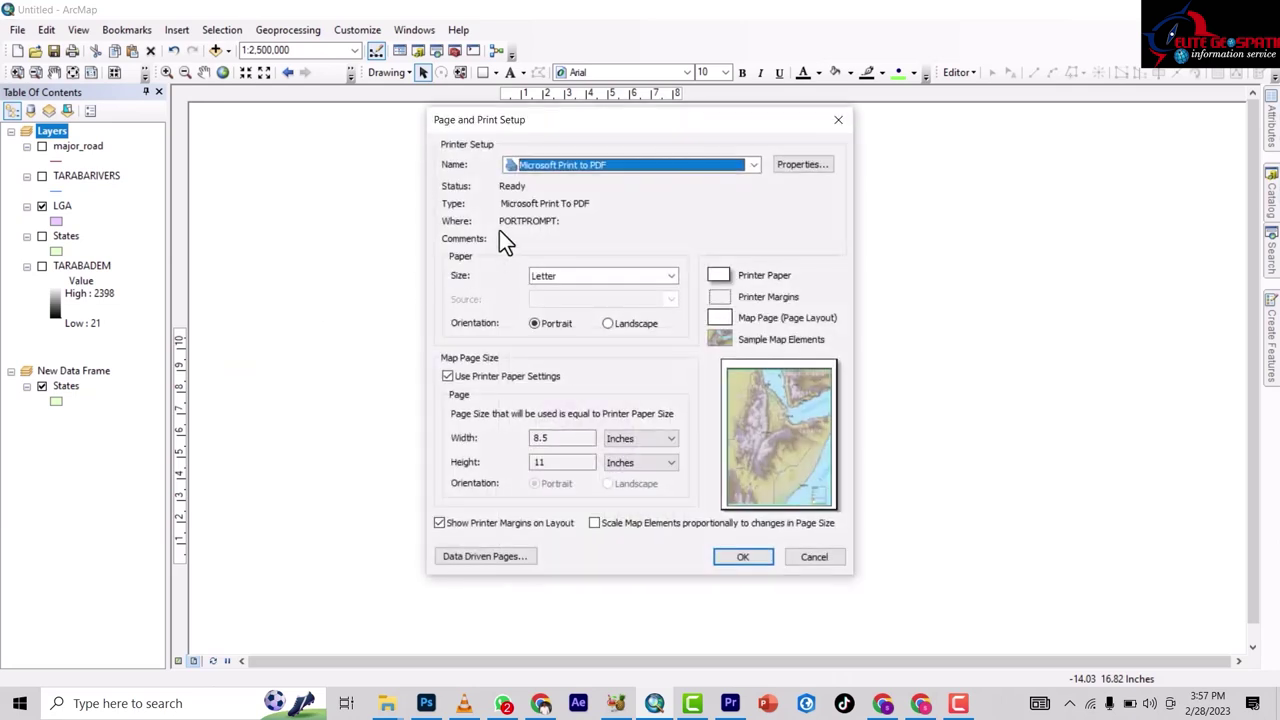
pyautogui.click(571, 275)
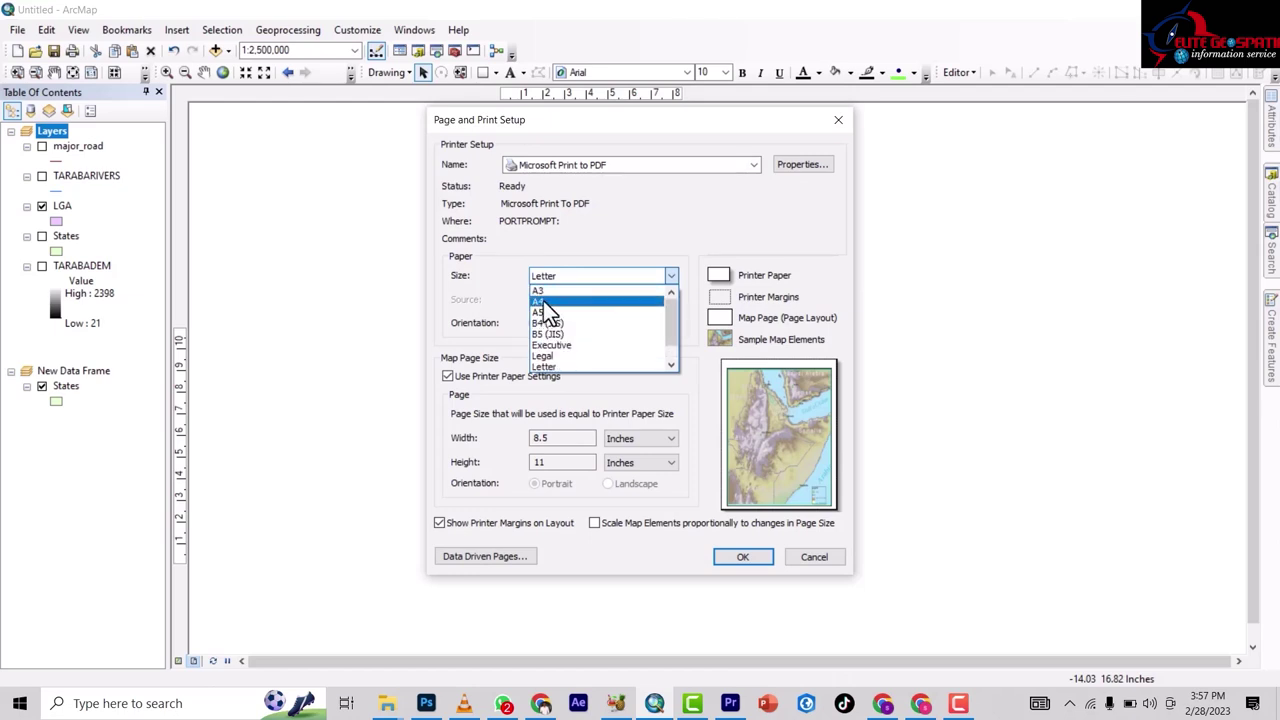
pyautogui.click(544, 300)
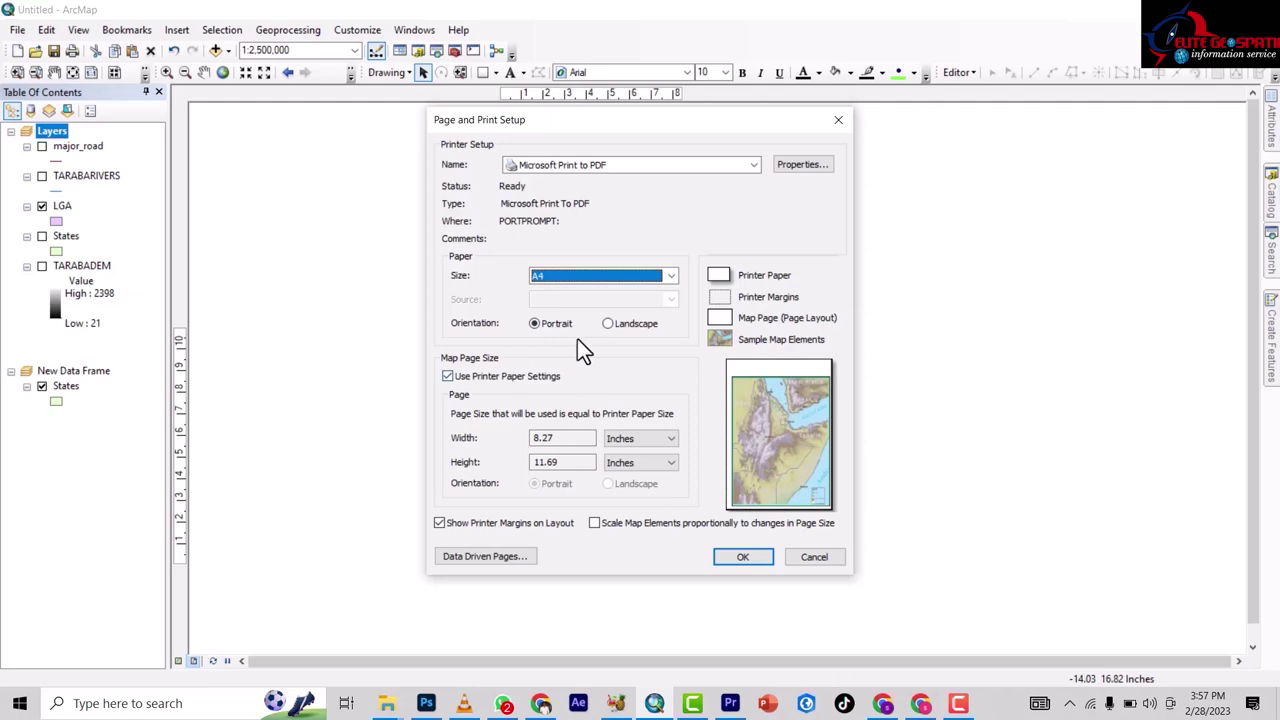
pyautogui.click(449, 376)
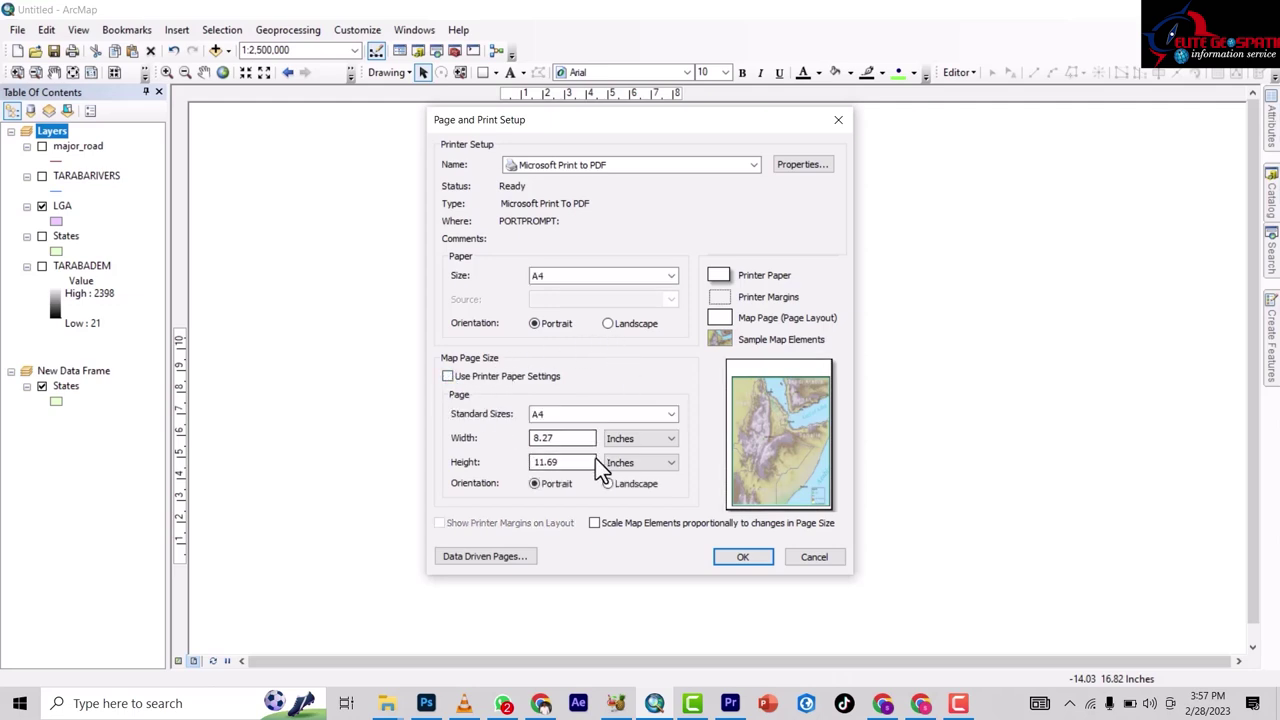
pyautogui.click(594, 523)
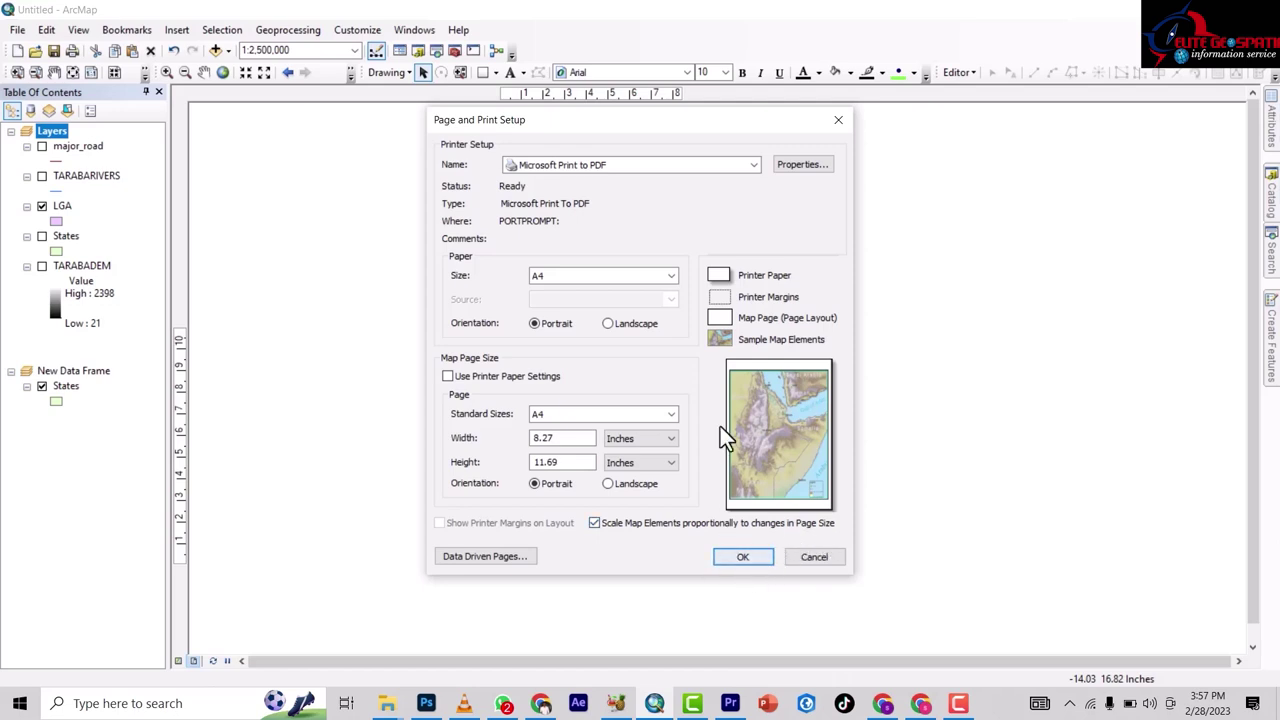
pyautogui.click(731, 558)
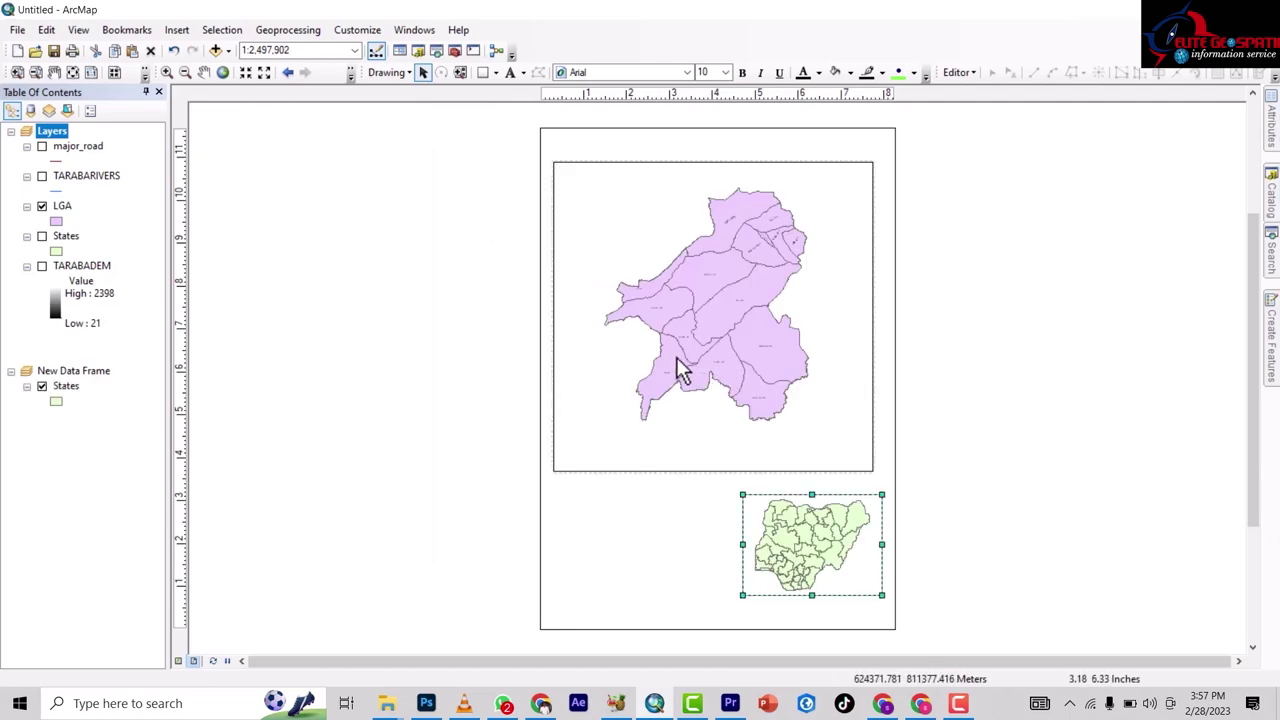
# - Nudge the main Taraba map frame slightly down
pyautogui.scroll(2, 618, 368)
pyautogui.scroll(-2, 665, 340)
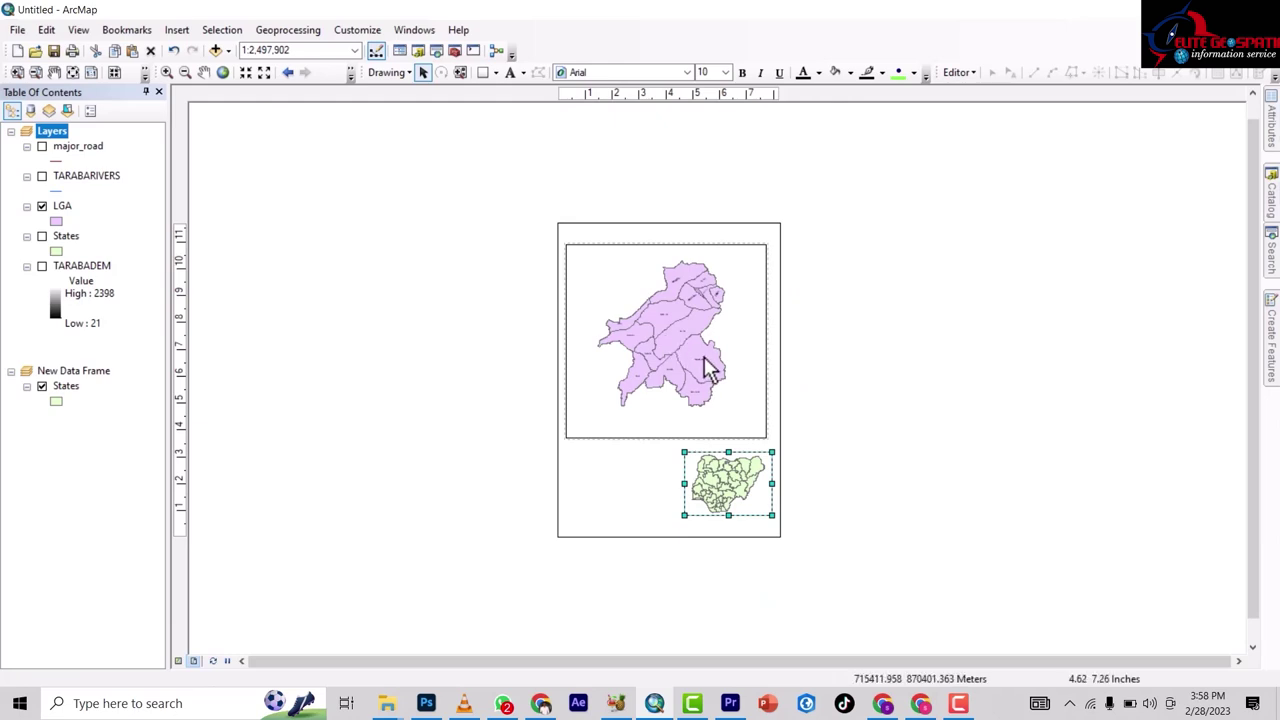
pyautogui.moveTo(690, 345); pyautogui.dragTo(691, 351)
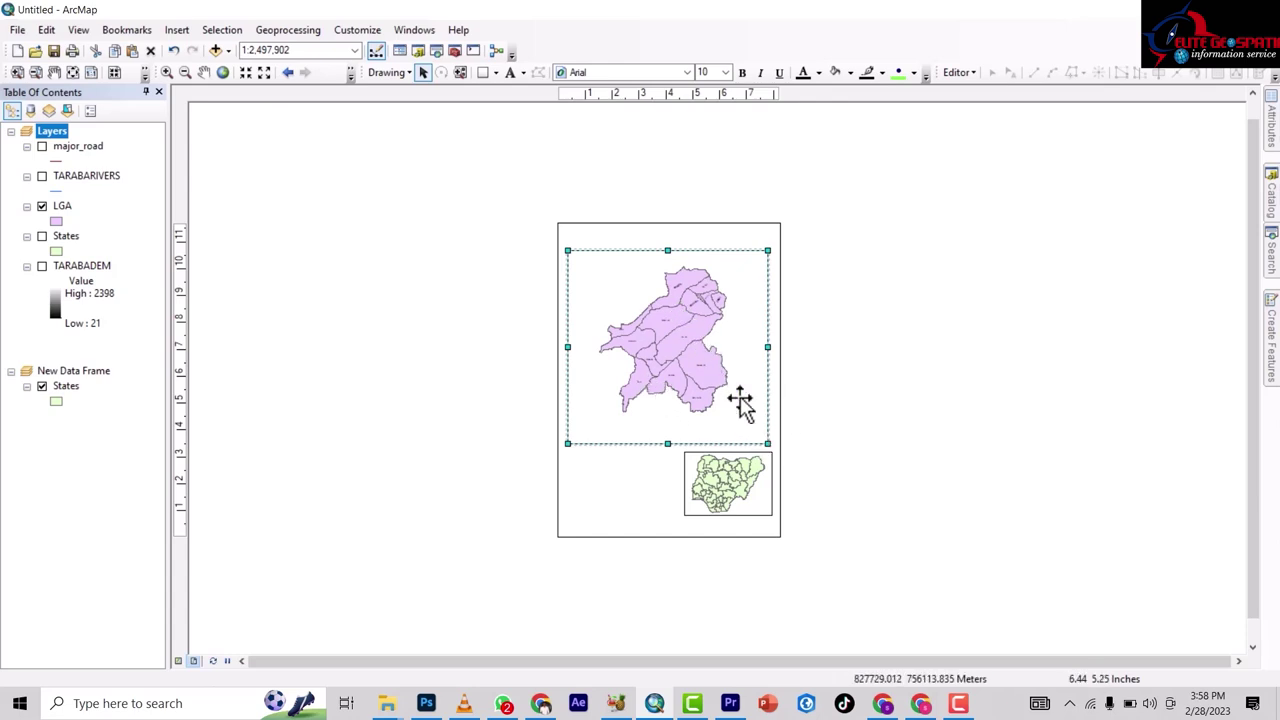
# - Move the Nigeria inset frame down and right into the page's bottom-right corner
pyautogui.click(716, 480)
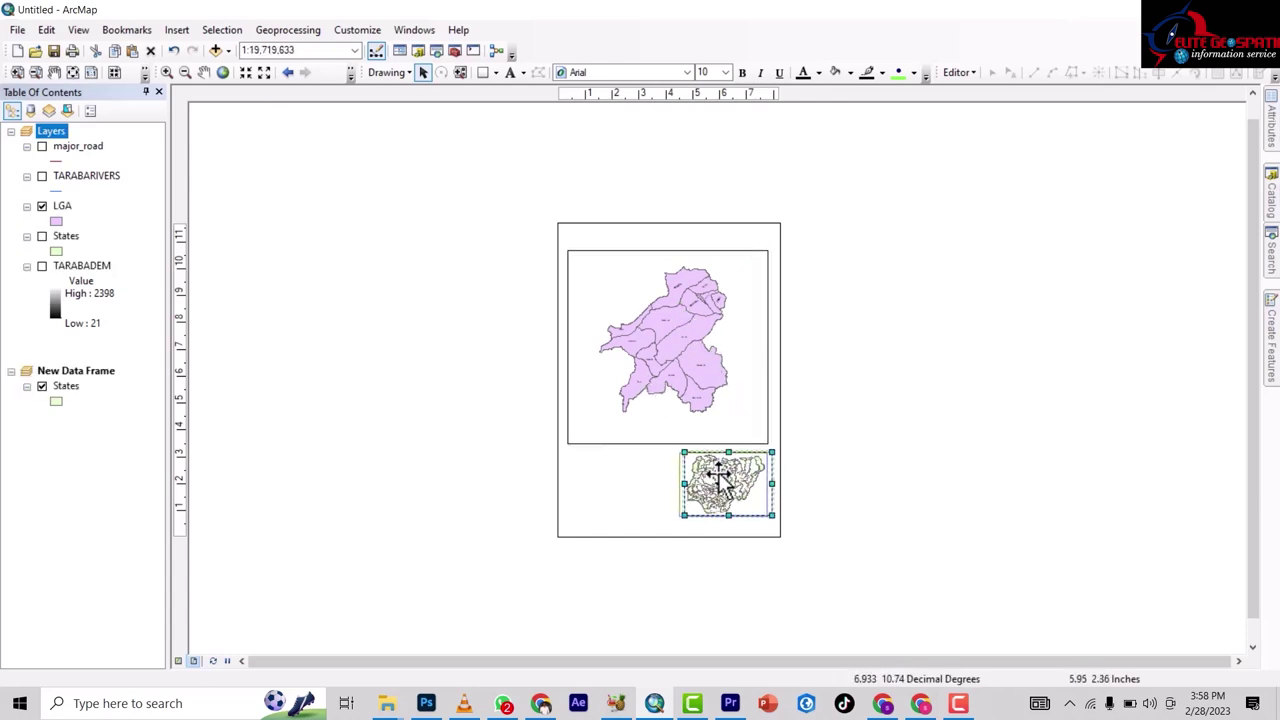
pyautogui.click(846, 460)
pyautogui.scroll(-2, 732, 466)
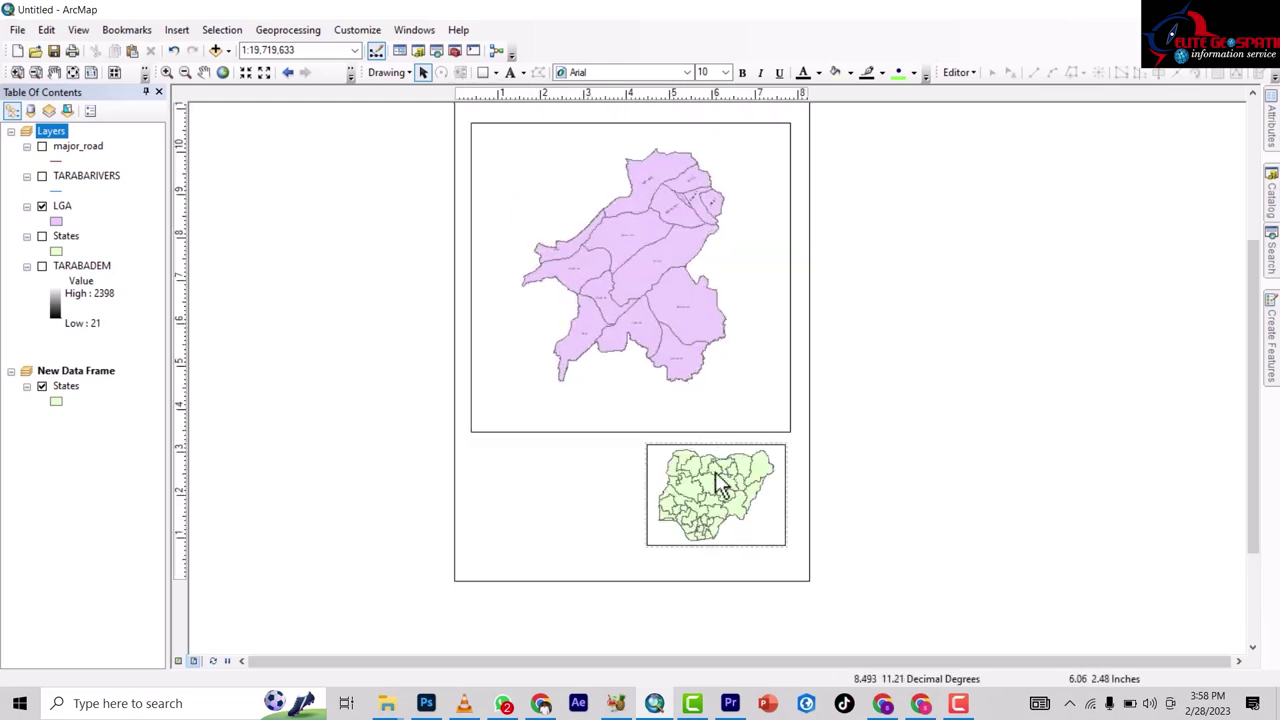
pyautogui.click(720, 486)
pyautogui.moveTo(729, 486); pyautogui.dragTo(750, 520)
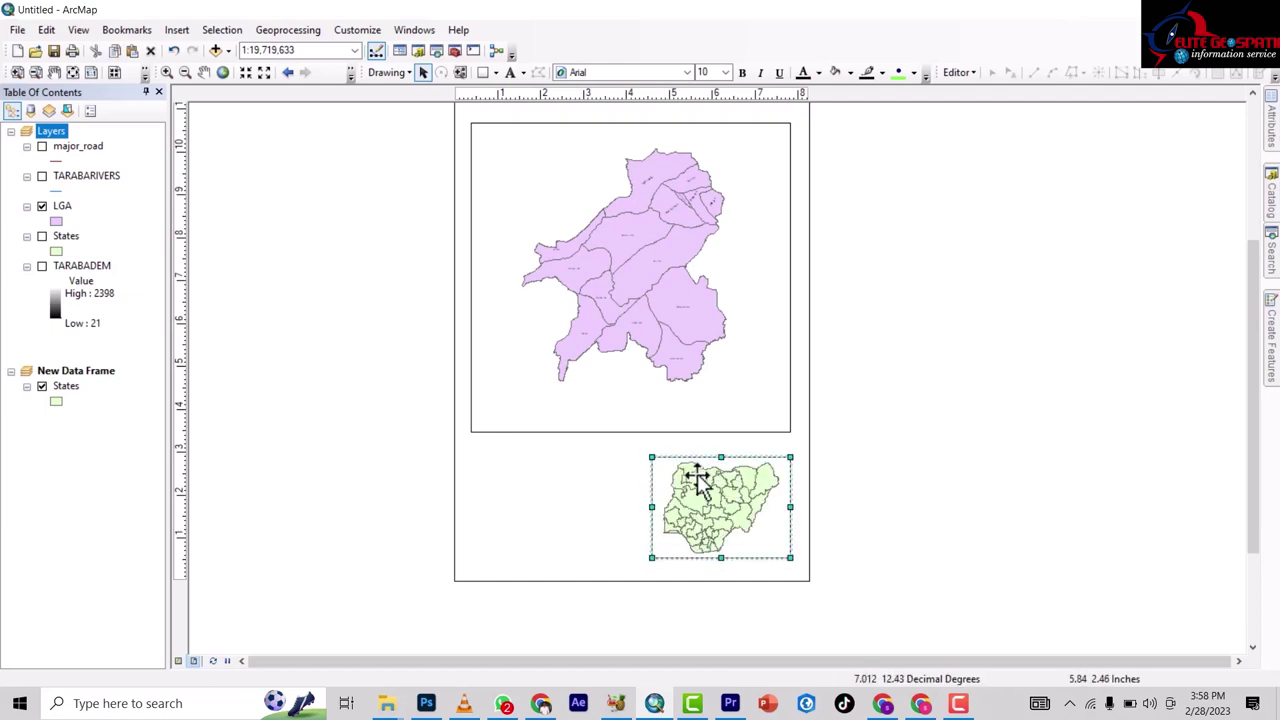
pyautogui.click(577, 498)
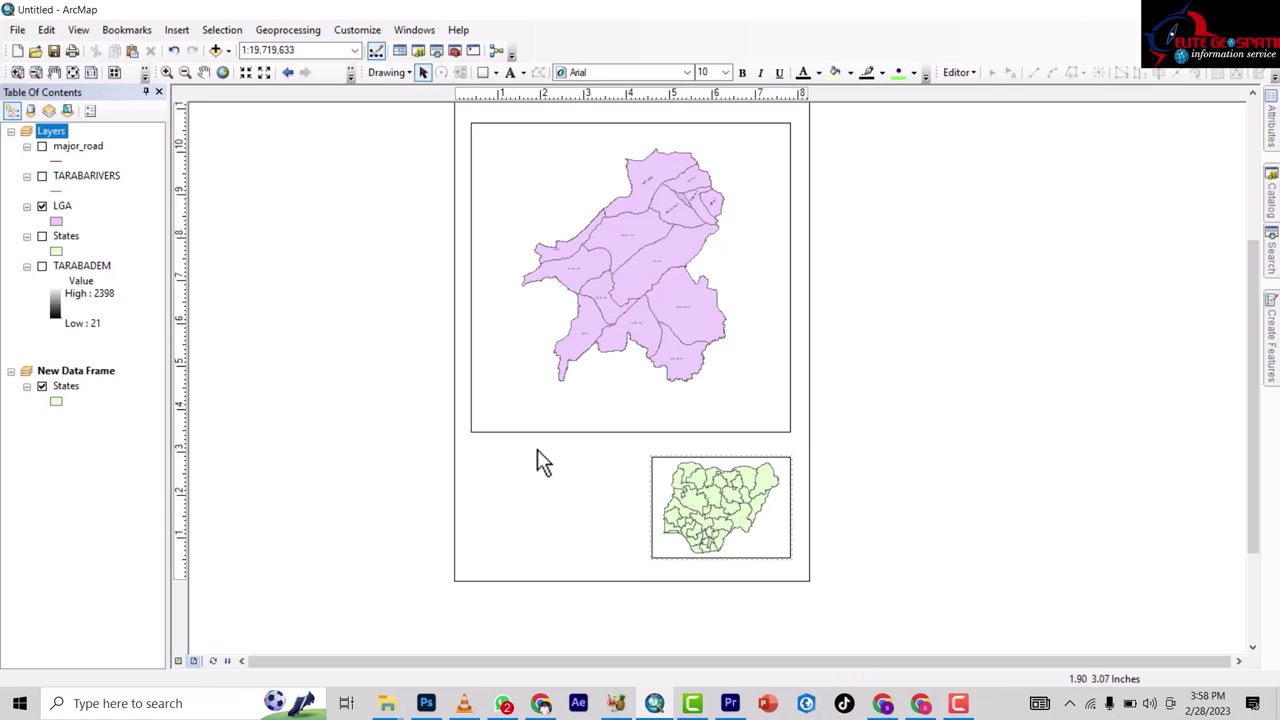
# - Reselect the main Taraba map frame and review the layout
pyautogui.click(570, 353)
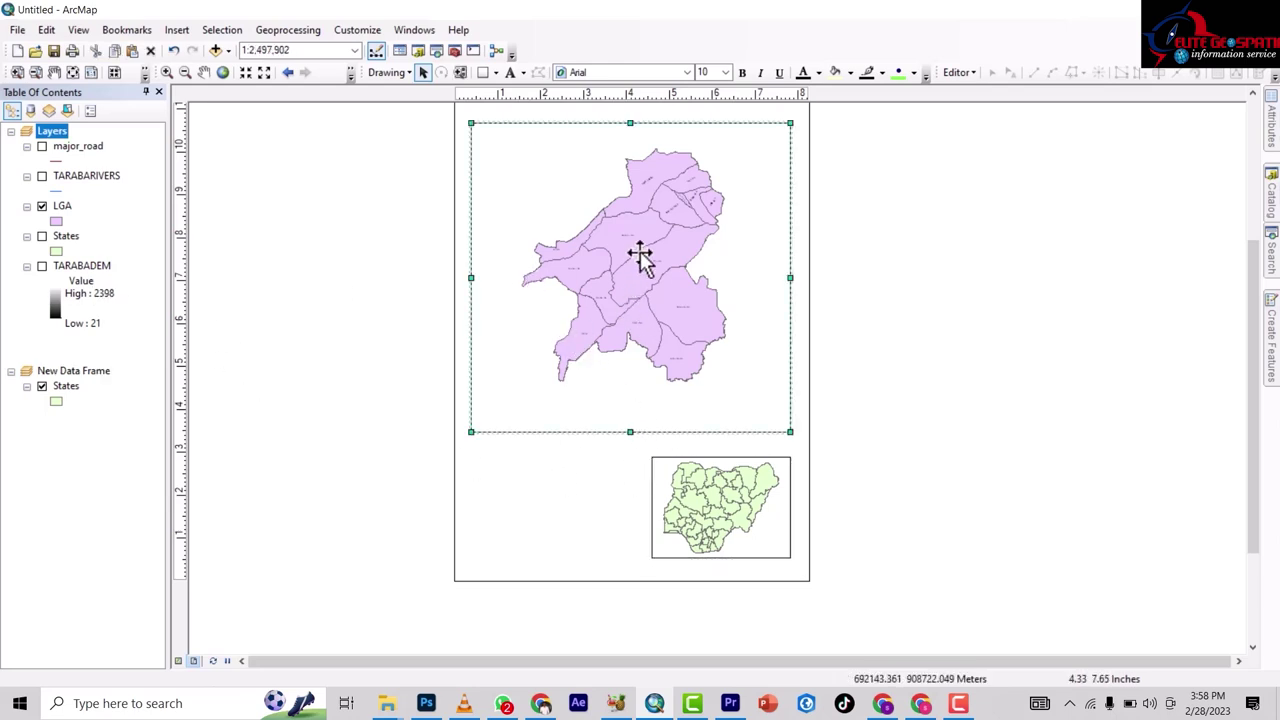
pyautogui.scroll(-3, 640, 257)
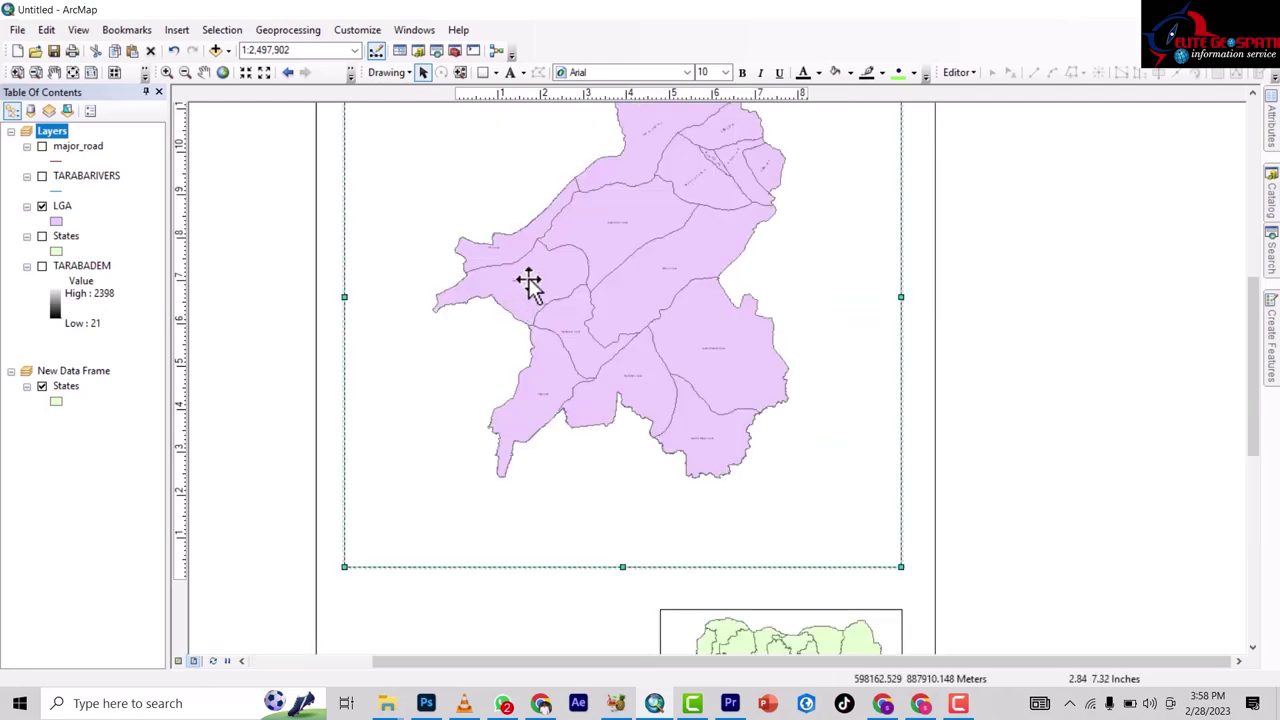
pyautogui.scroll(-2, 540, 300)
pyautogui.scroll(4, 546, 302)
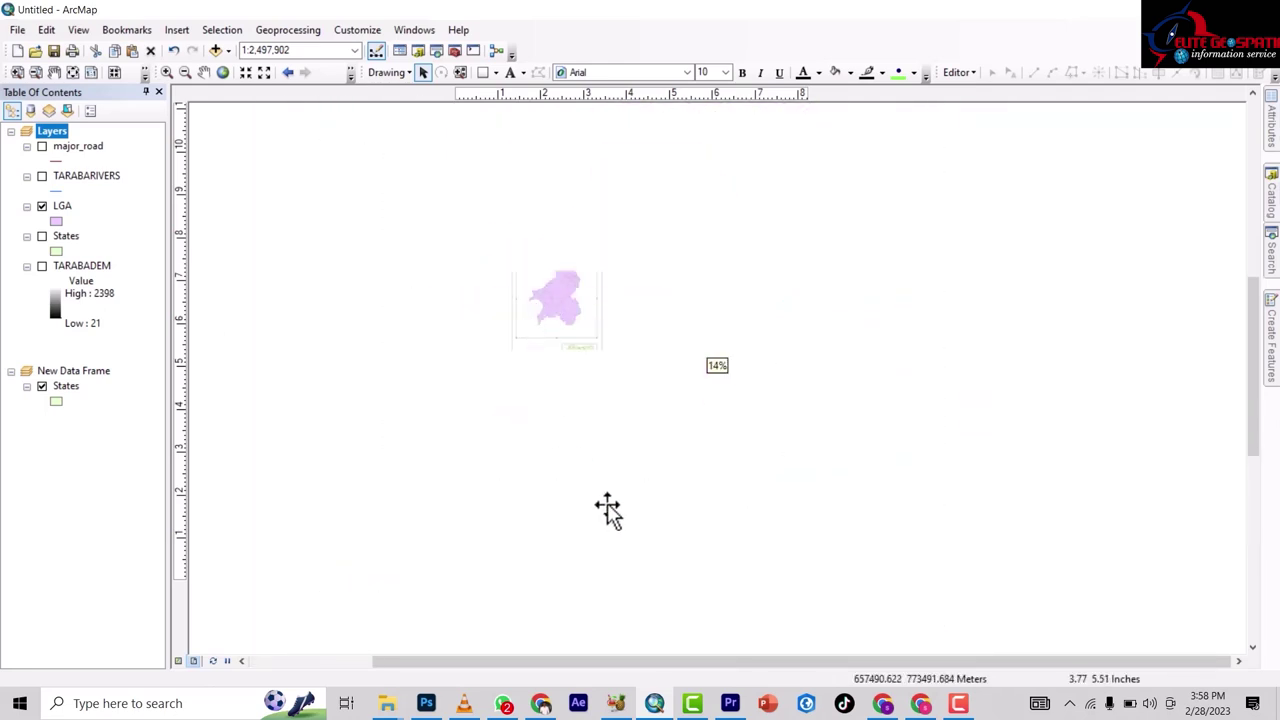
pyautogui.scroll(-3, 541, 280)
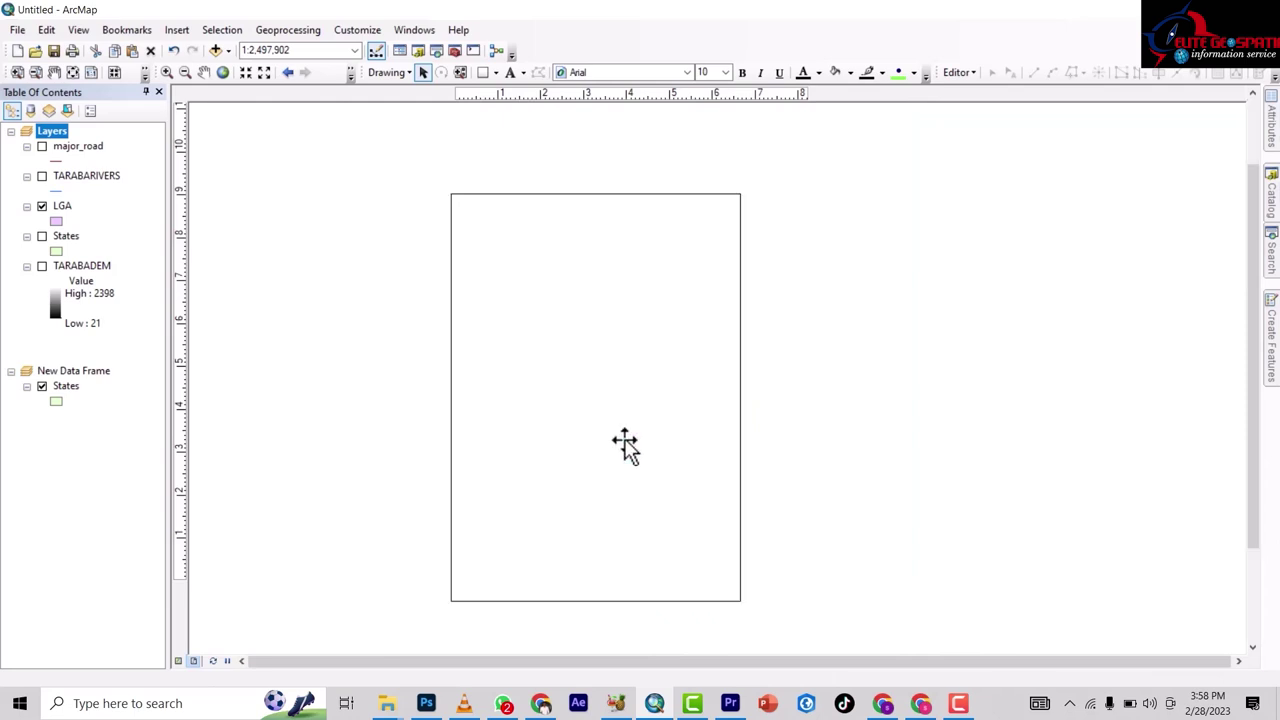
# - Zoom the main Taraba map in and back out, leaving its scale unchanged
pyautogui.click(677, 548)
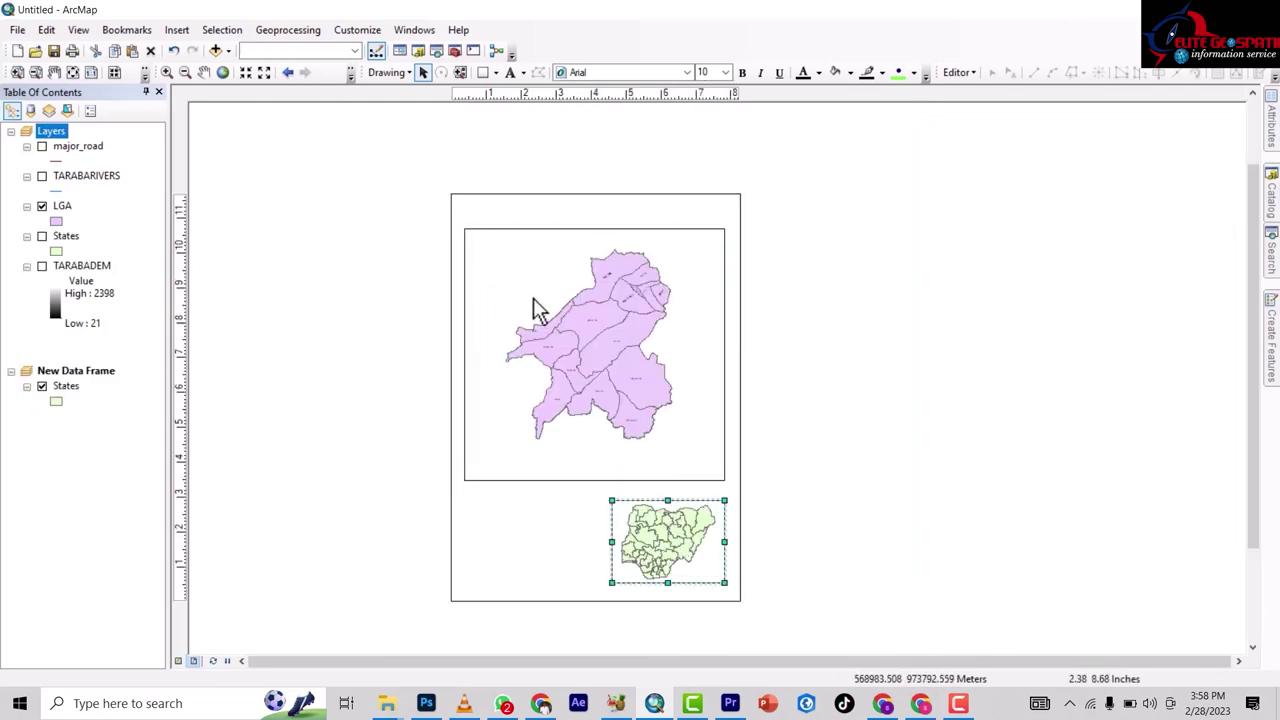
pyautogui.click(537, 309)
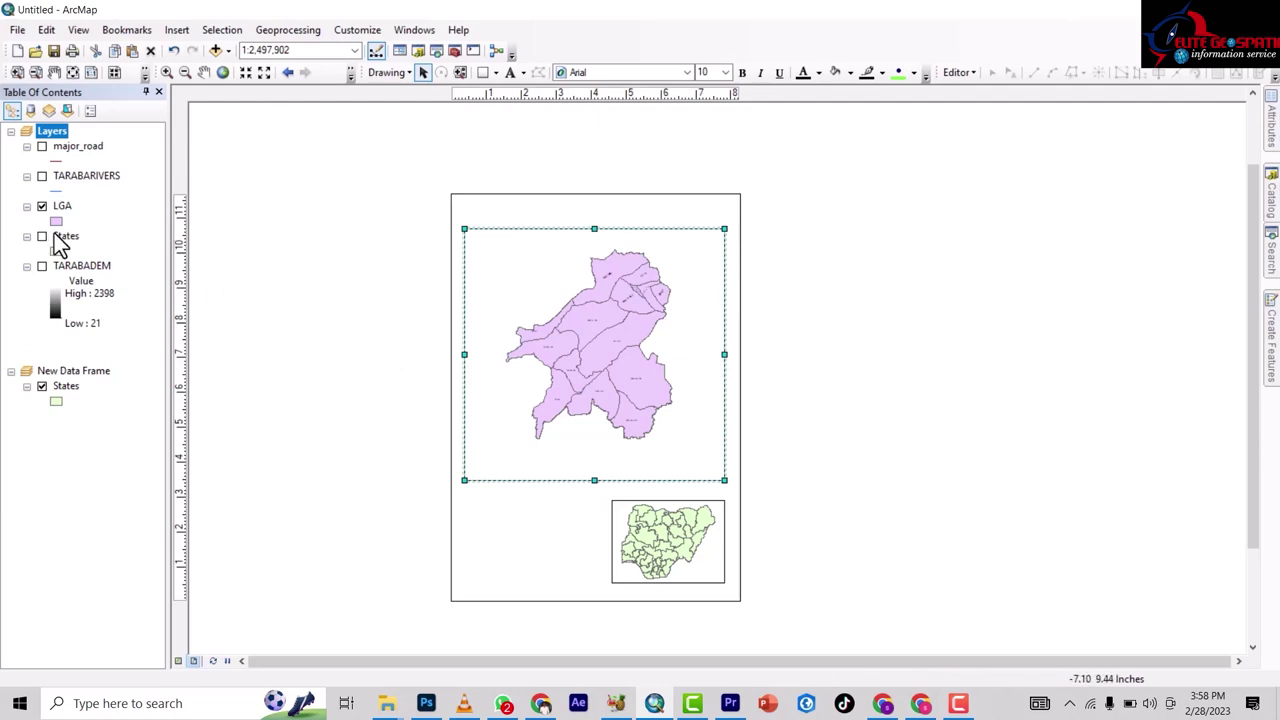
pyautogui.click(245, 70)
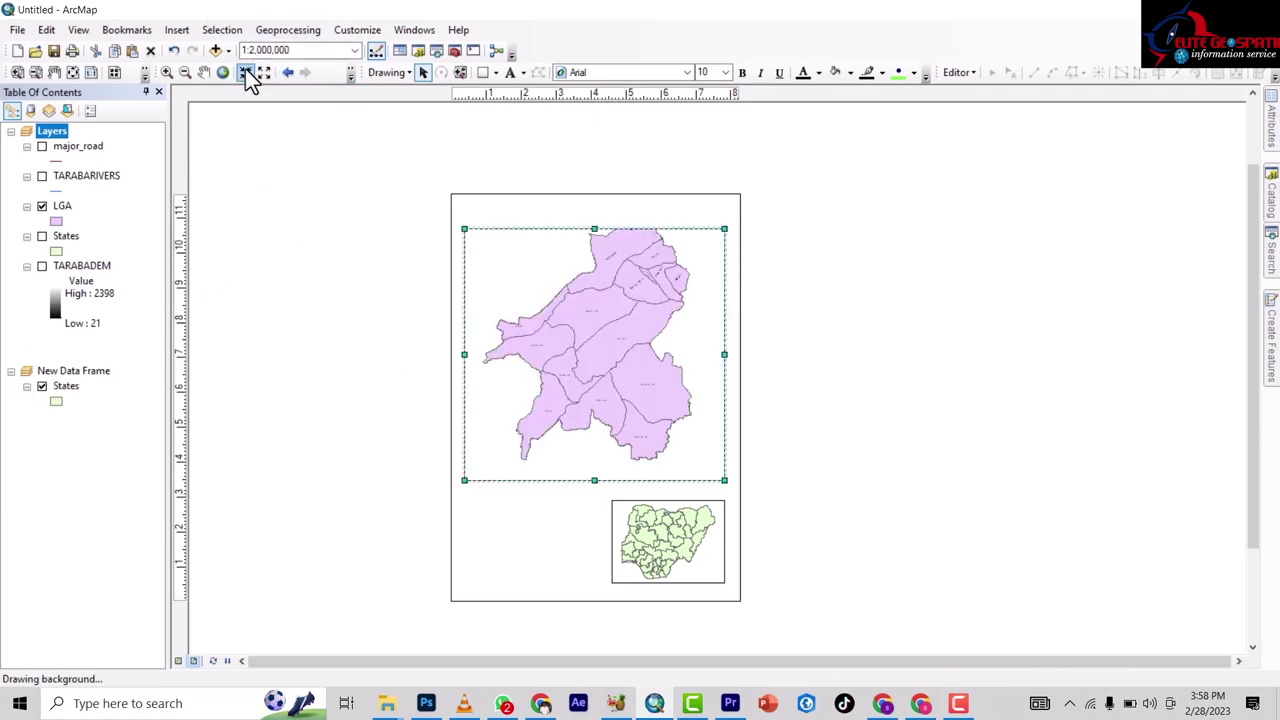
pyautogui.click(264, 71)
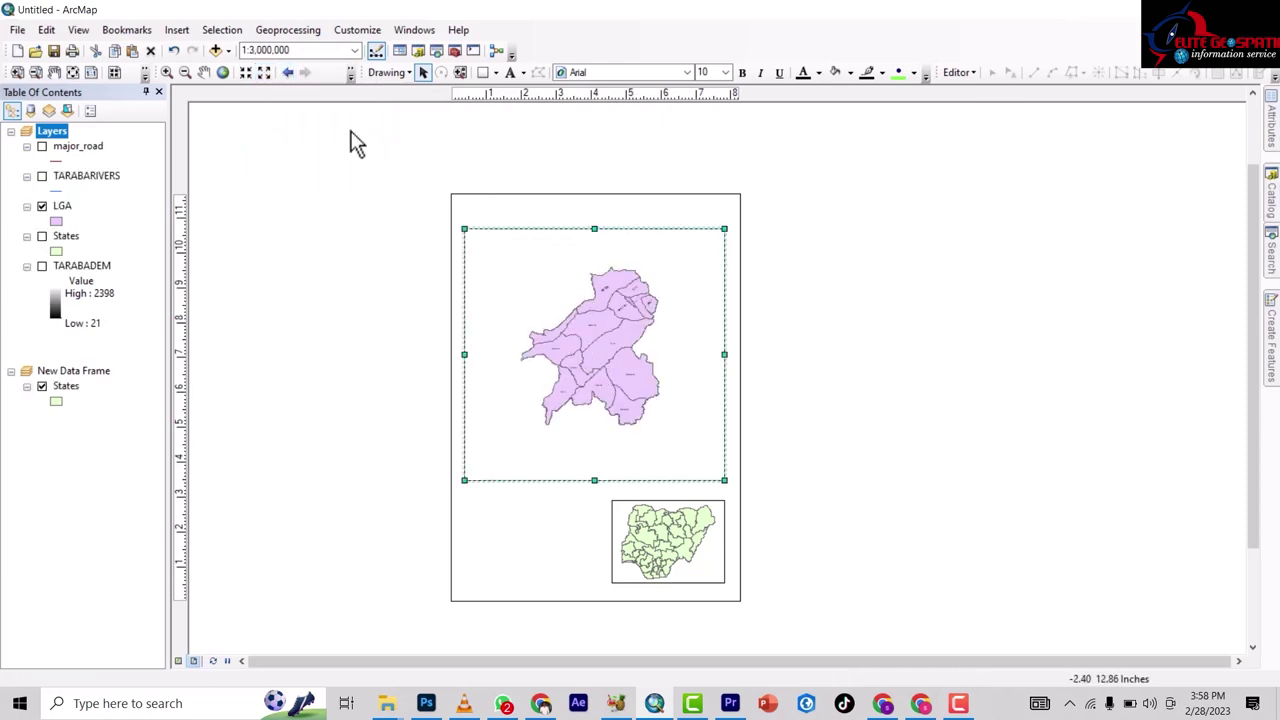
# - Zoom the Nigeria inset out to 1:25,000,000 so the whole country shows
pyautogui.click(675, 548)
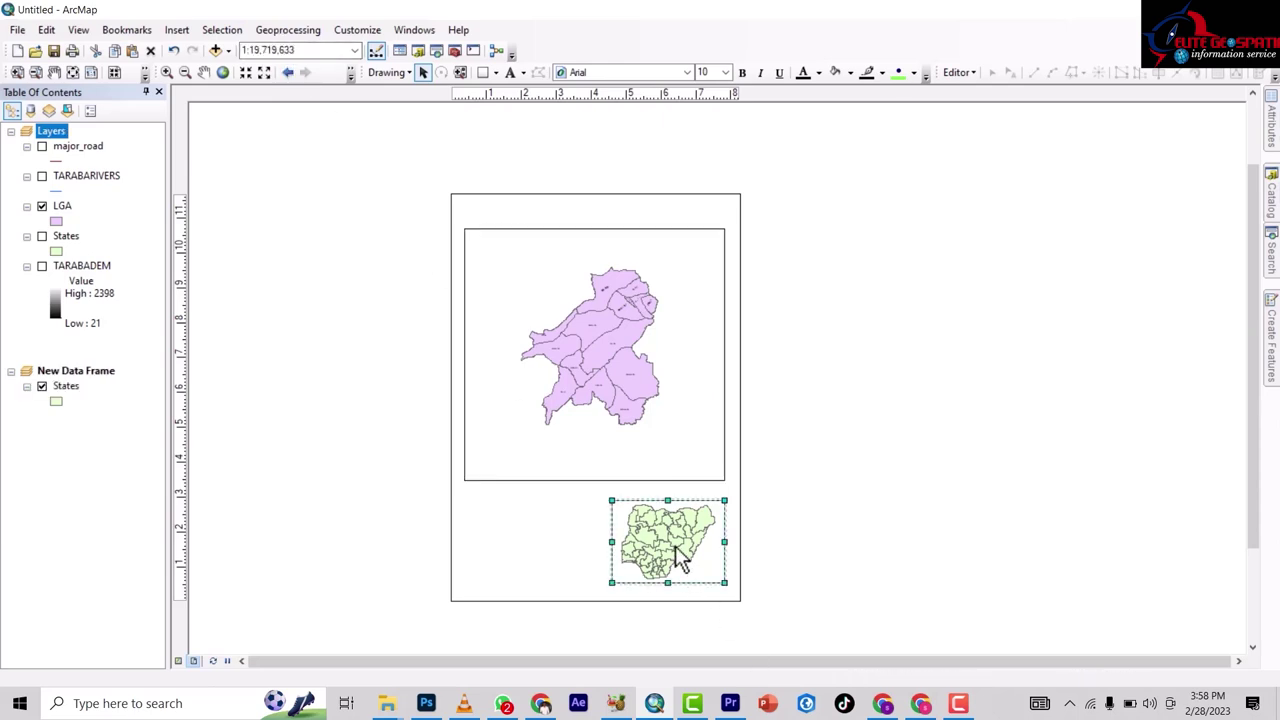
pyautogui.click(263, 74)
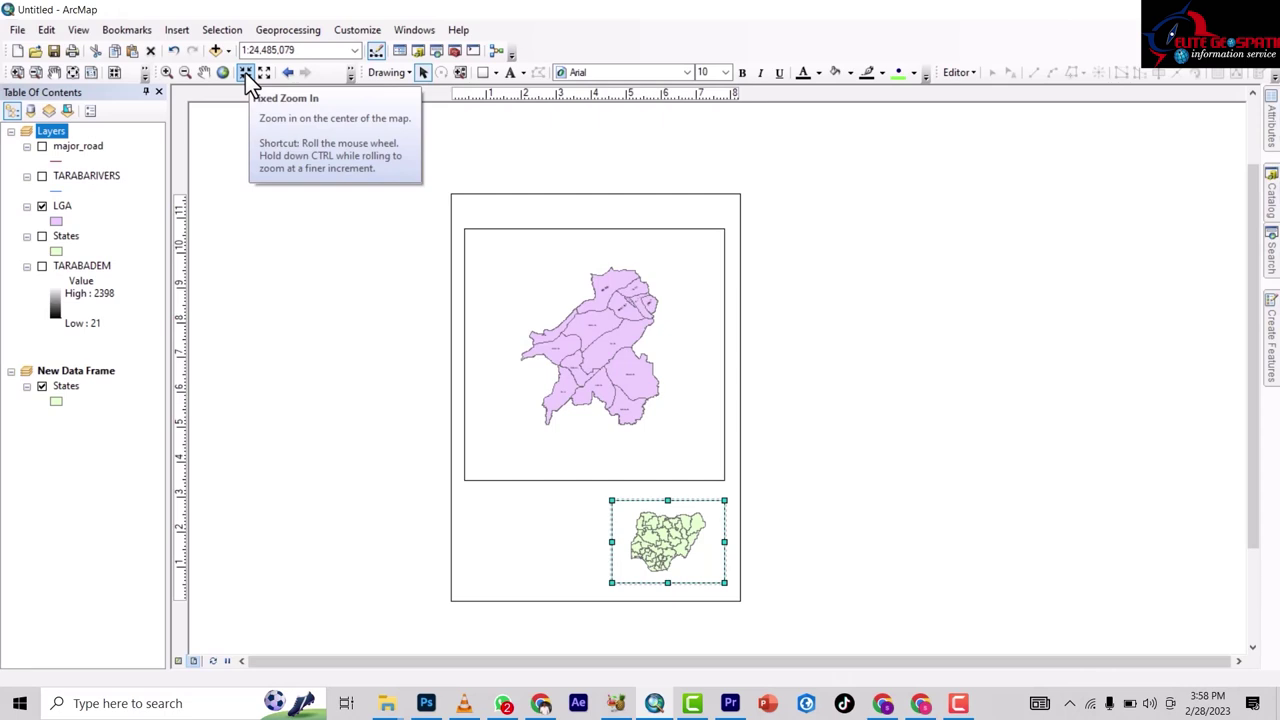
pyautogui.click(265, 74)
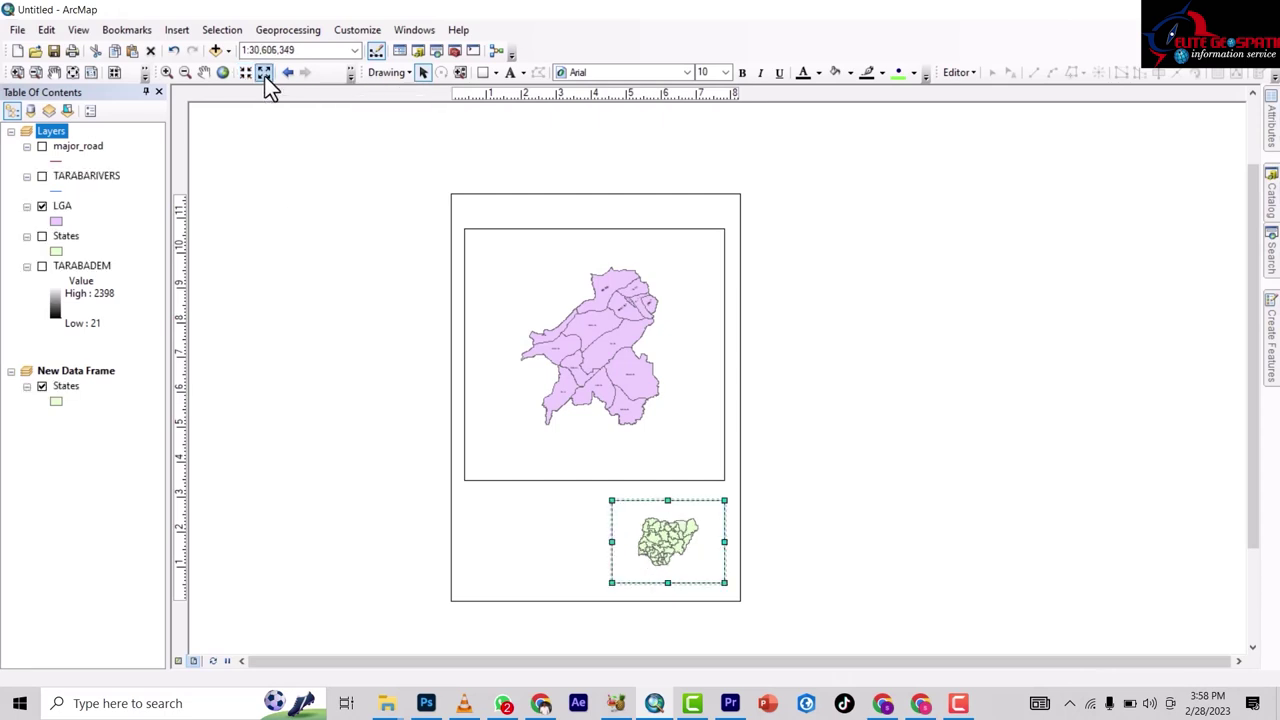
pyautogui.click(266, 77)
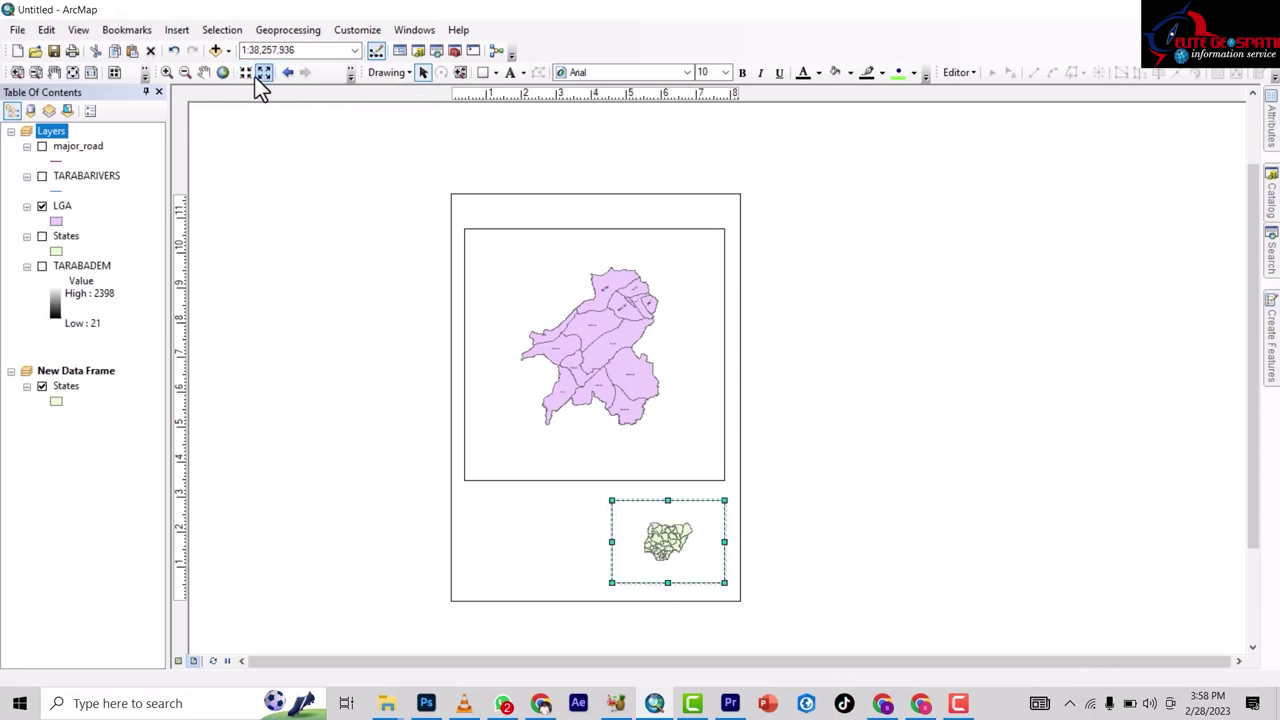
pyautogui.click(247, 77)
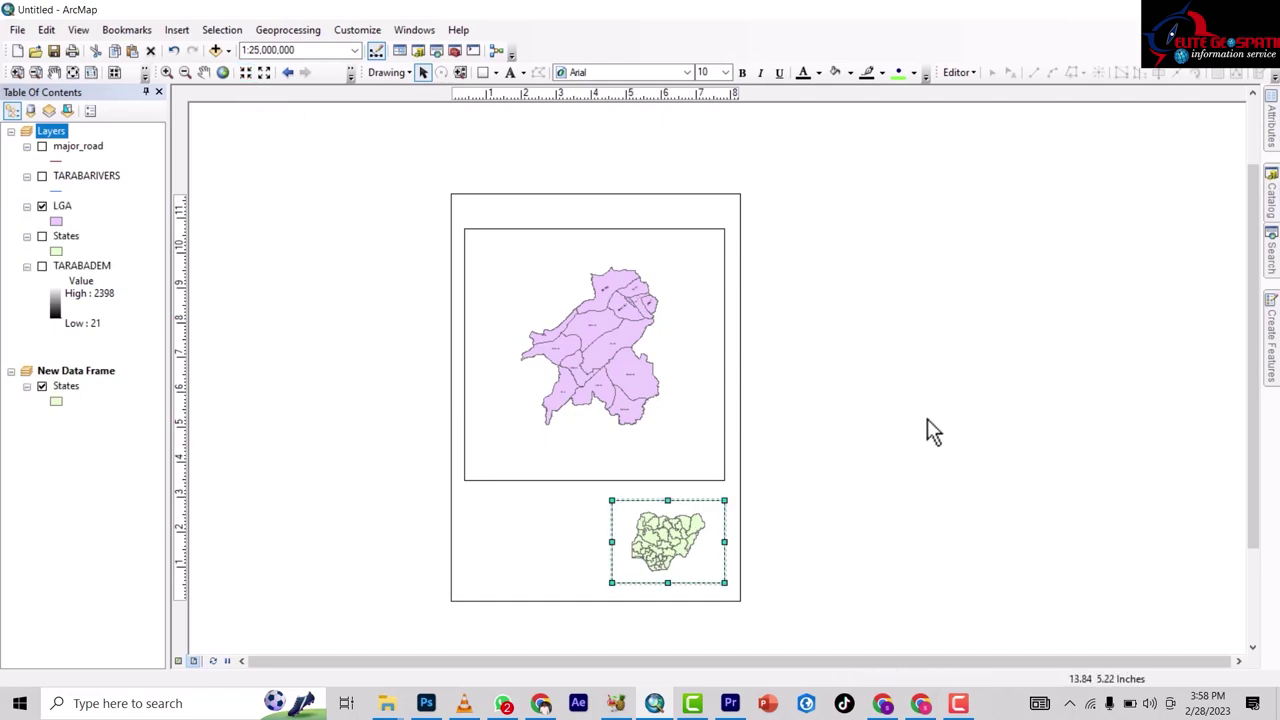
pyautogui.click(663, 337)
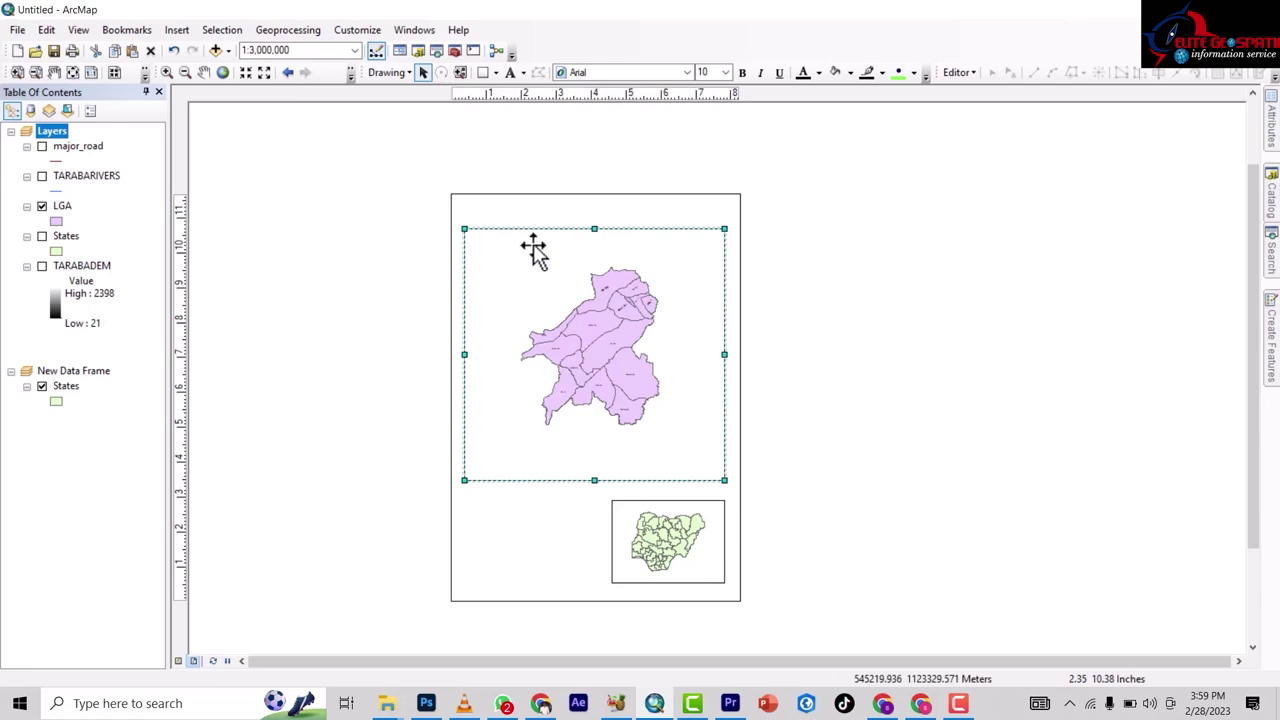
# - Insert a placeholder title and drag it onto the page above the map
pyautogui.click(177, 30)
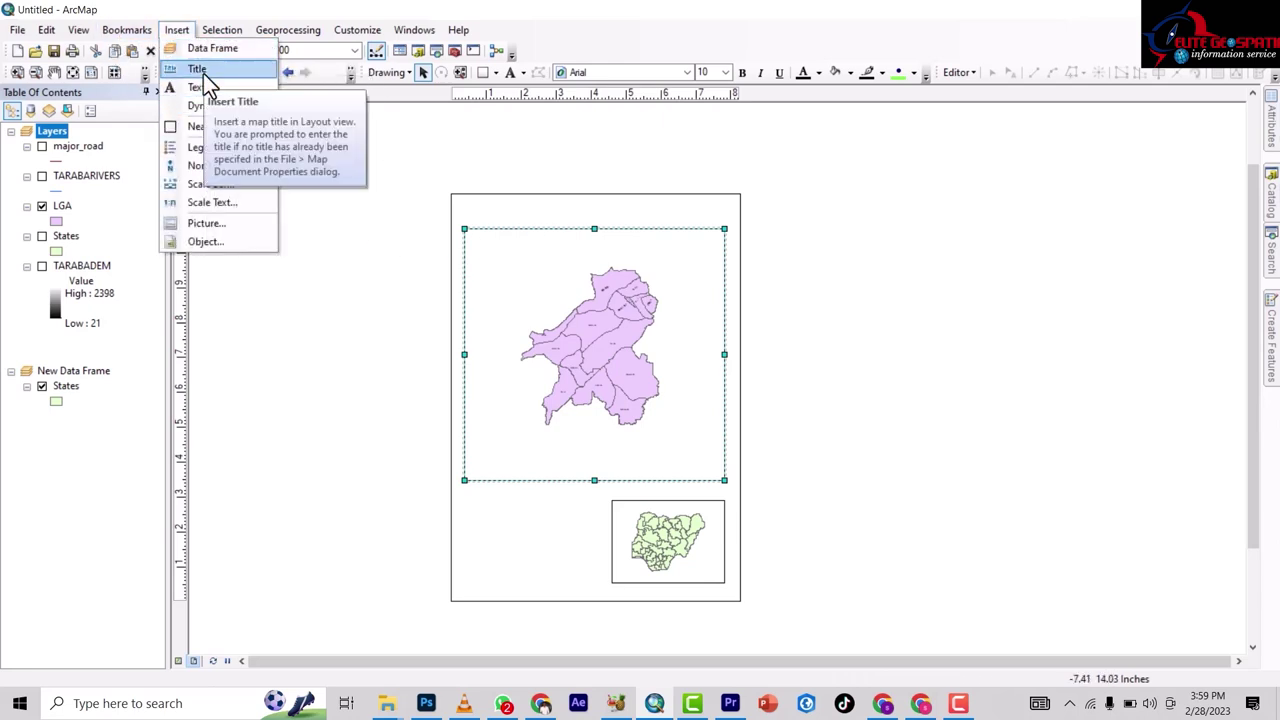
pyautogui.click(198, 68)
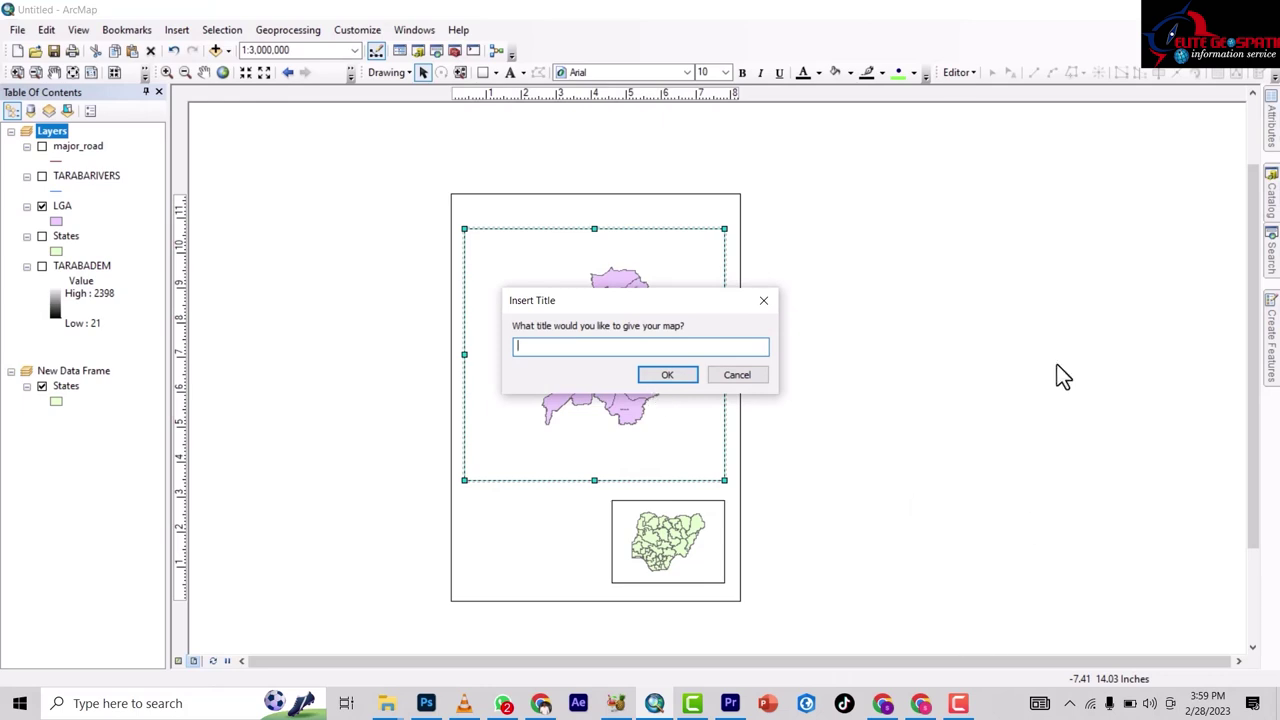
pyautogui.write('fgggg')
pyautogui.click(666, 377)
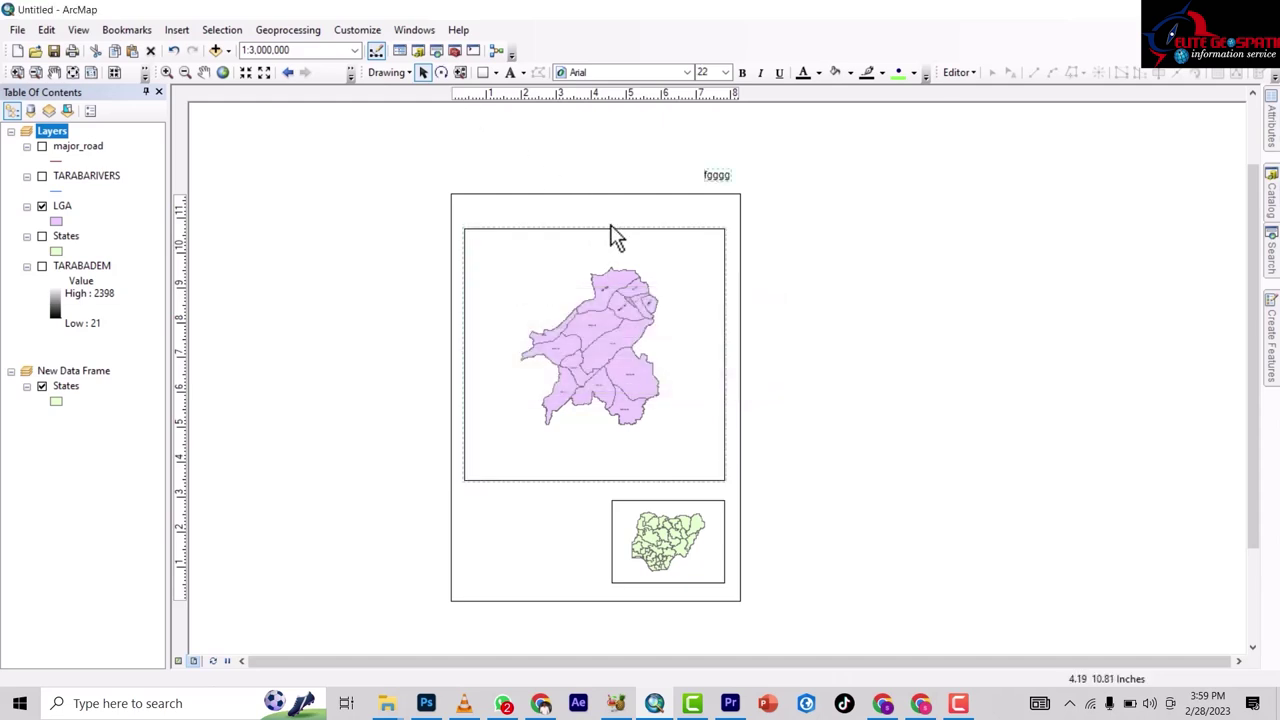
pyautogui.moveTo(720, 178); pyautogui.dragTo(530, 212)
# - Change the title to bold 'STUDY AREA MAP' and centre it at the page top
pyautogui.doubleClick(533, 212)
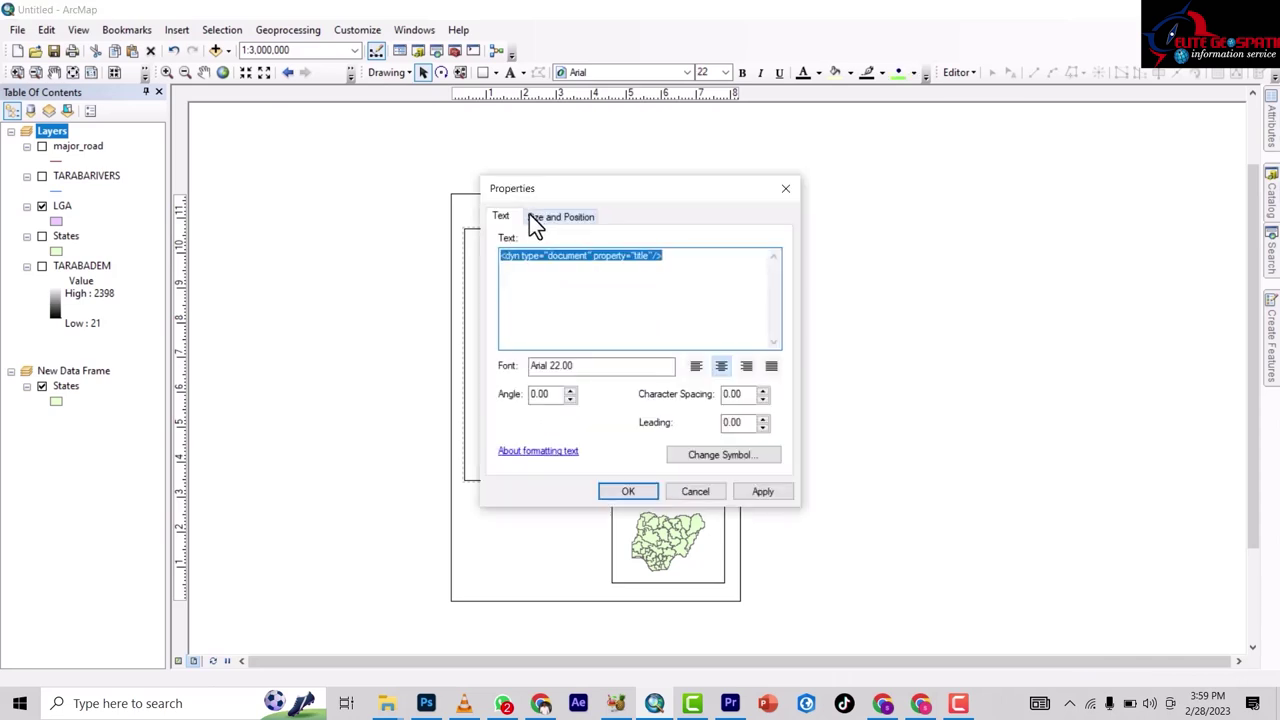
pyautogui.write('st')
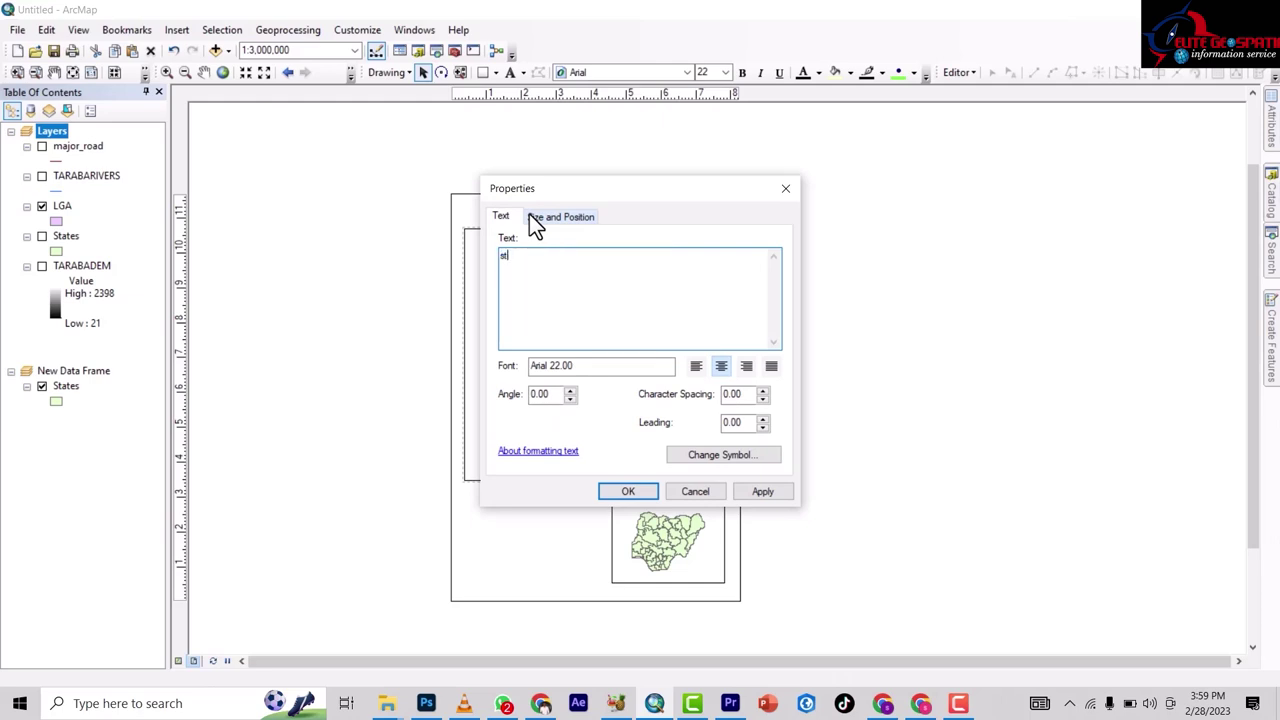
pyautogui.write('STUDY AREA MAP')
pyautogui.click(689, 458)
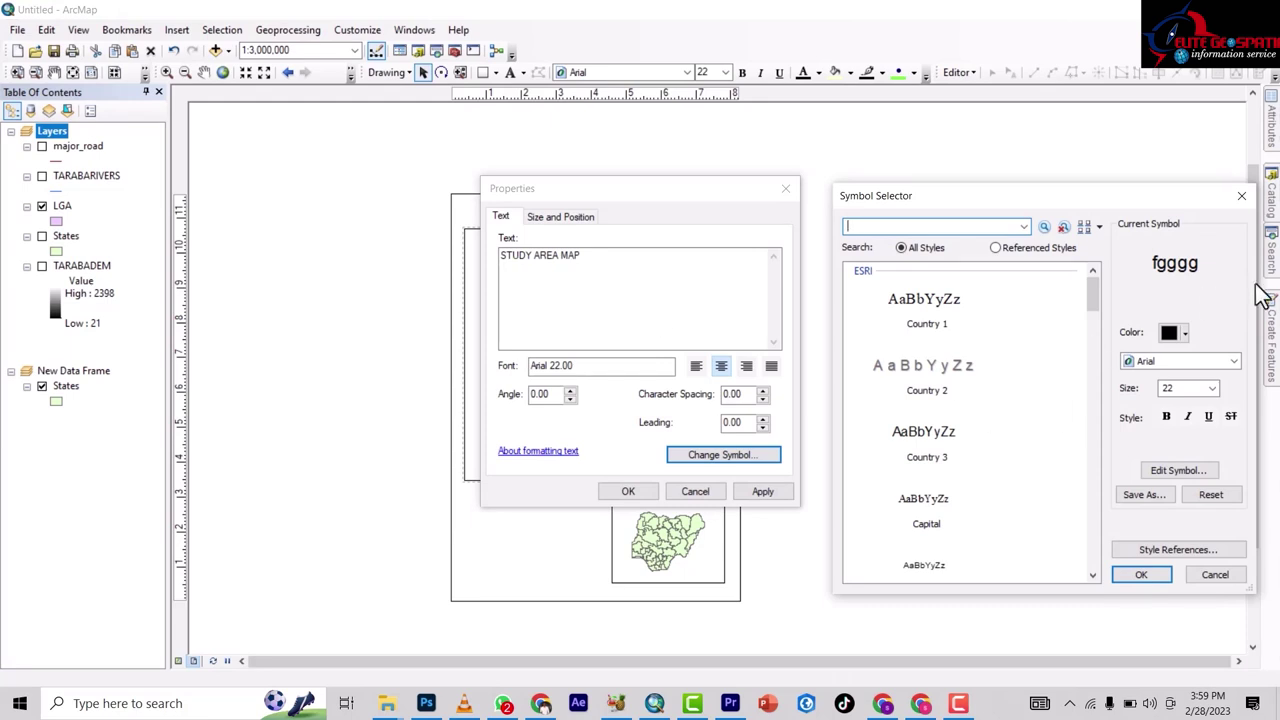
pyautogui.click(1167, 415)
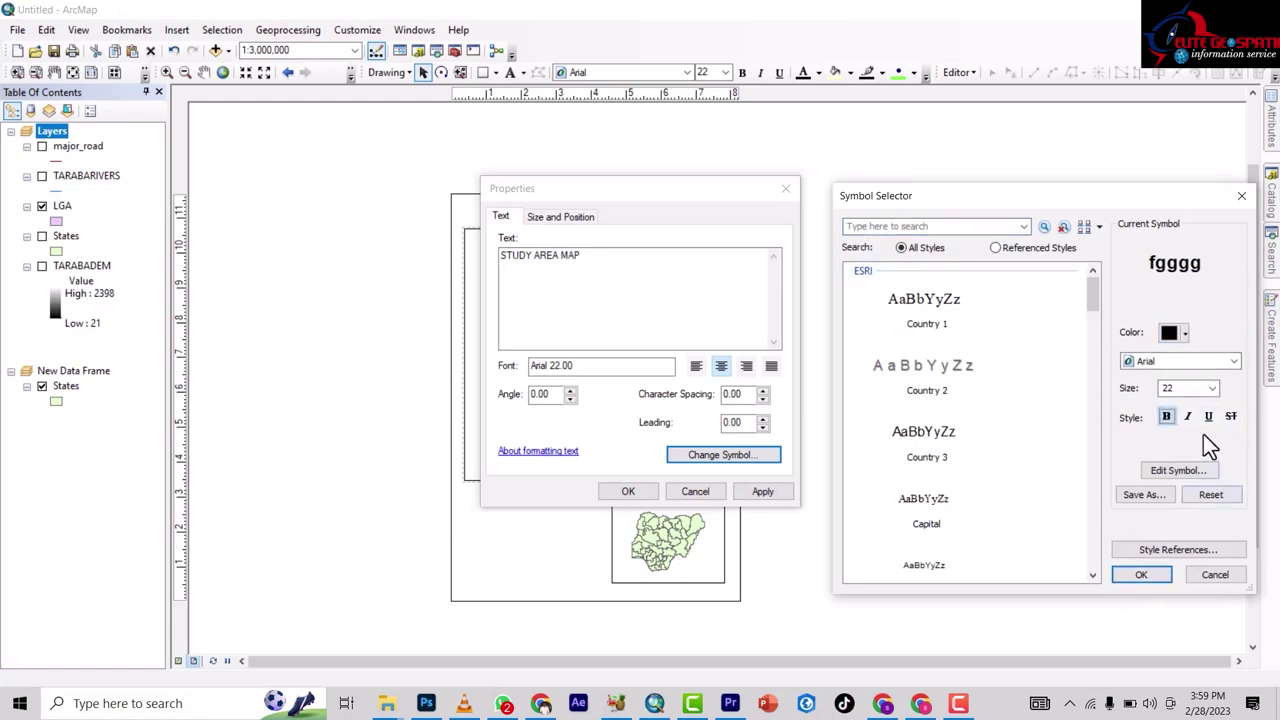
pyautogui.click(1142, 574)
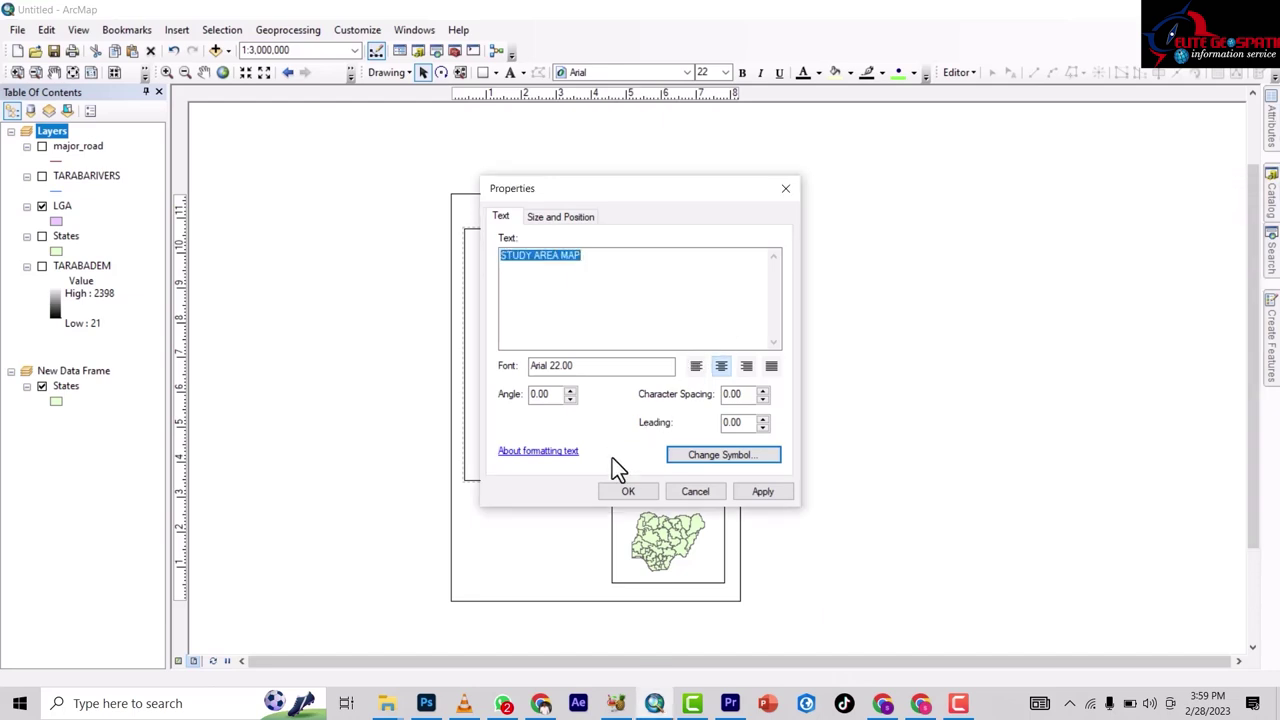
pyautogui.click(627, 495)
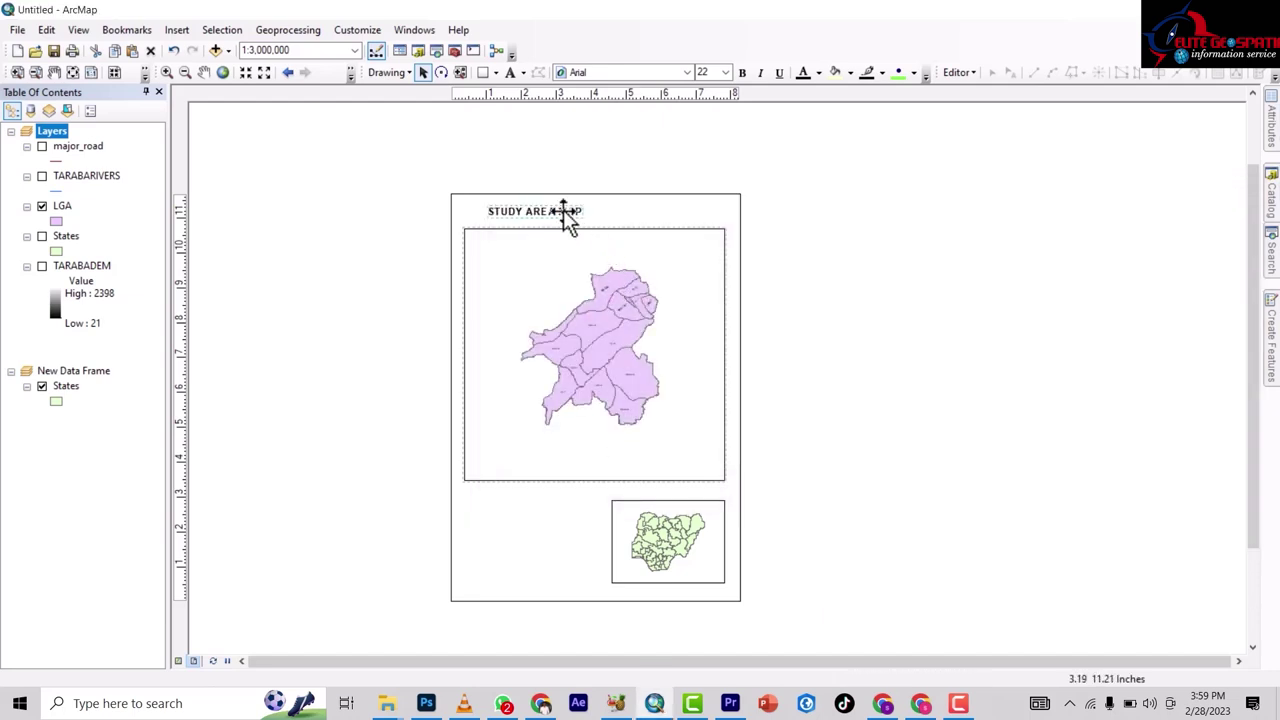
pyautogui.moveTo(566, 209); pyautogui.dragTo(608, 206)
pyautogui.click(623, 309)
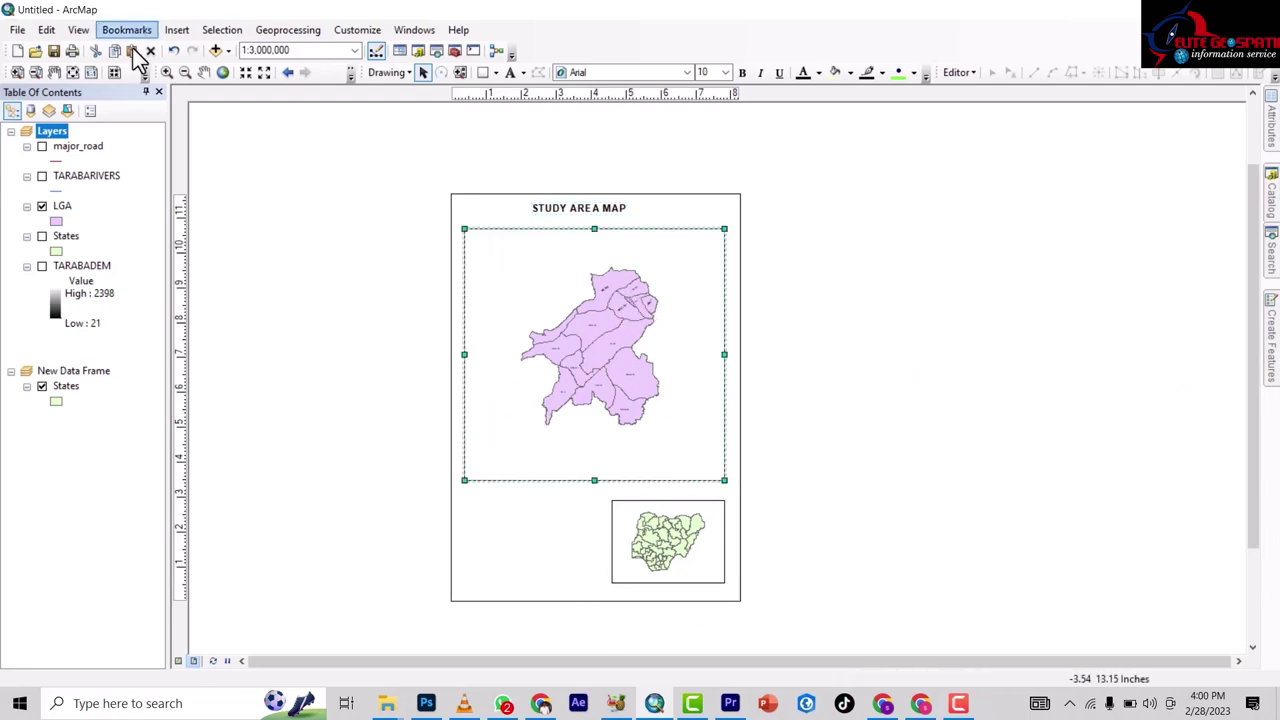
# - Insert an ESRI North 7 arrow, enlarged, in the Taraba frame's lower-right corner
pyautogui.click(179, 31)
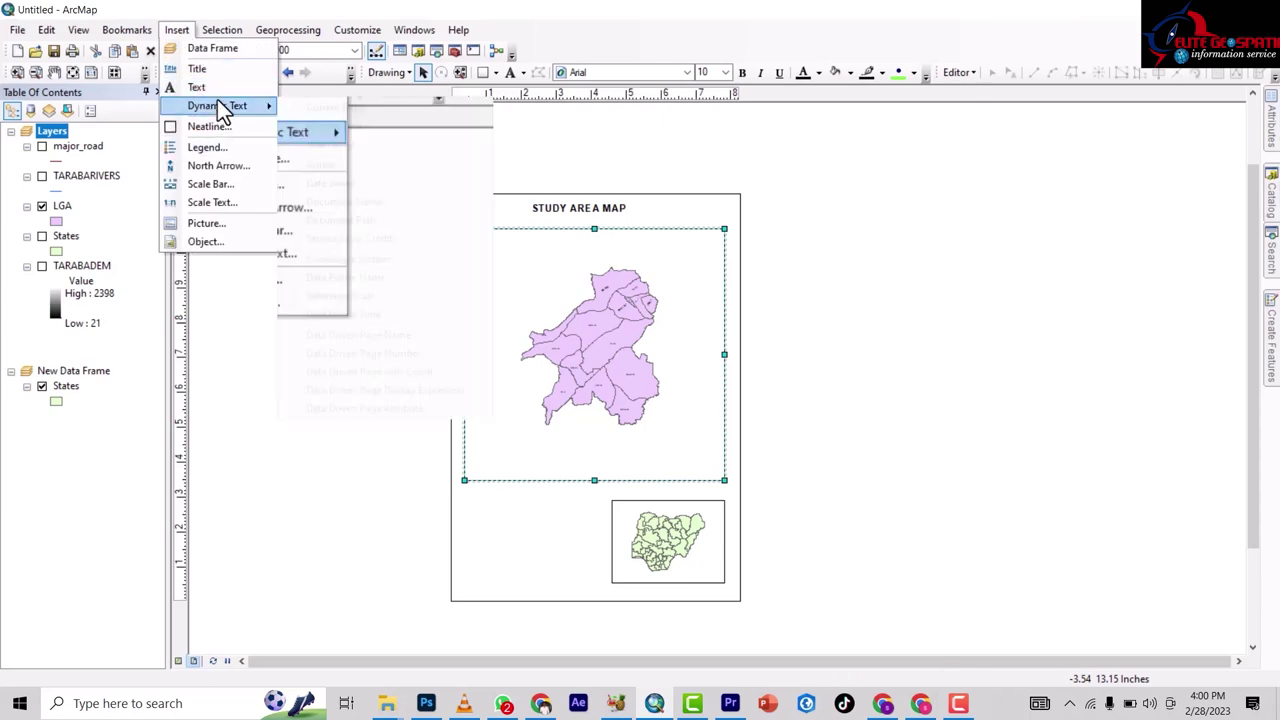
pyautogui.click(222, 166)
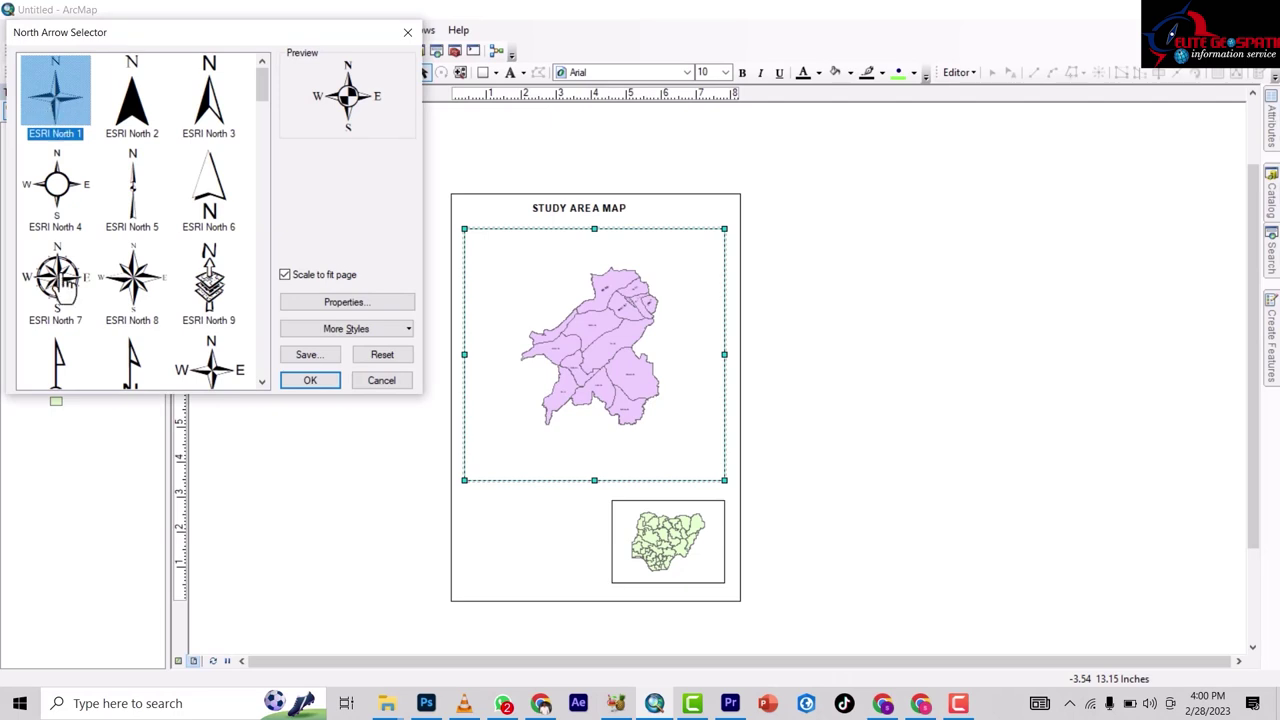
pyautogui.click(57, 280)
pyautogui.click(312, 382)
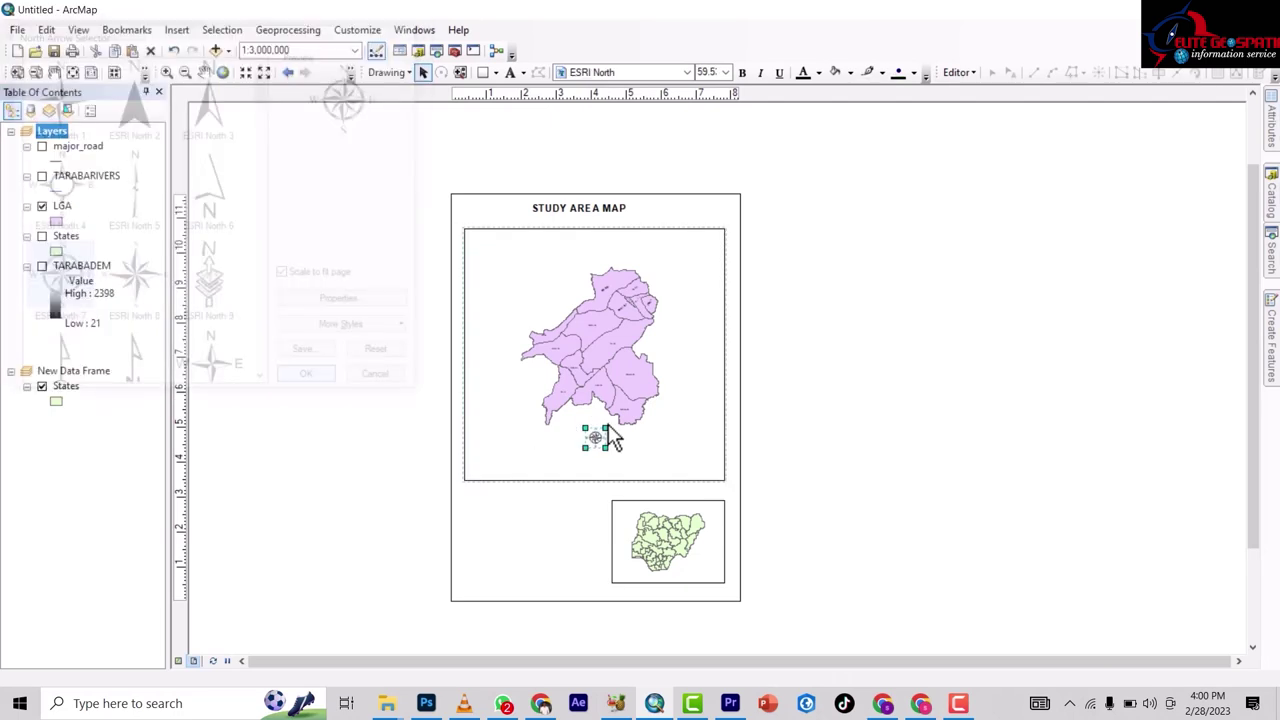
pyautogui.moveTo(607, 430); pyautogui.dragTo(707, 454)
pyautogui.click(673, 530)
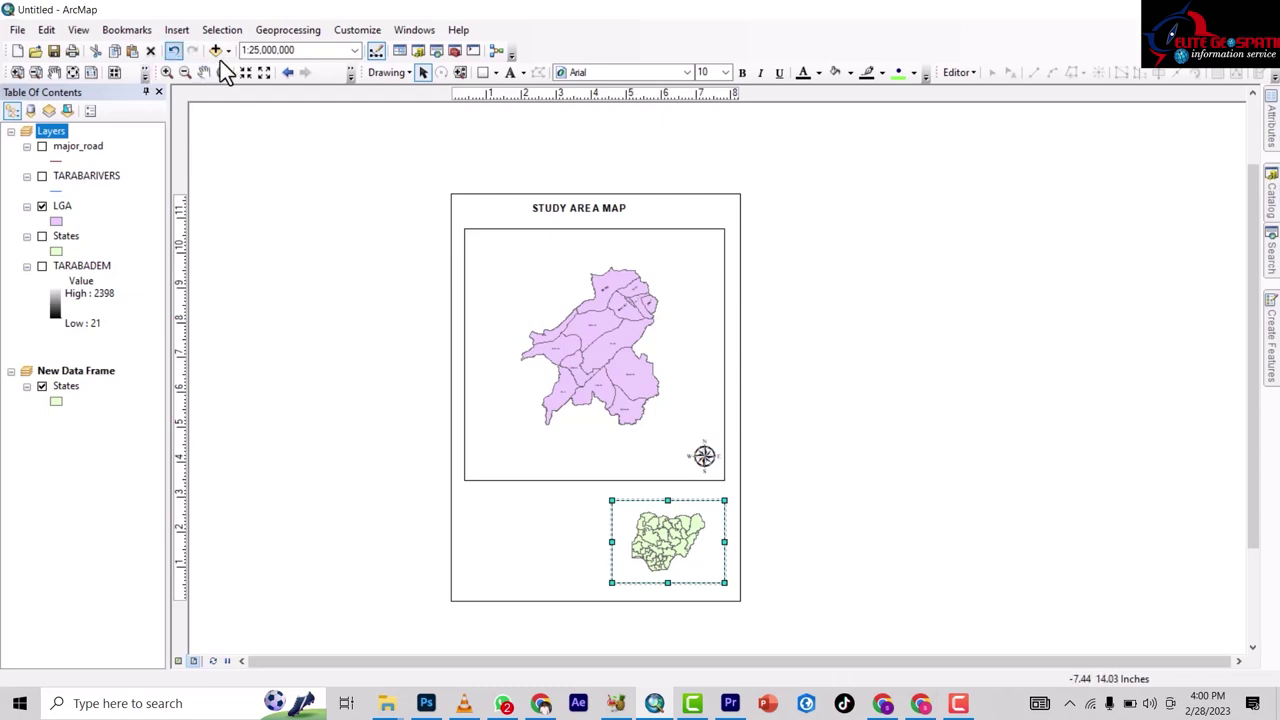
# - Insert a small ESRI North 1 star north arrow into the Nigeria inset
pyautogui.click(177, 30)
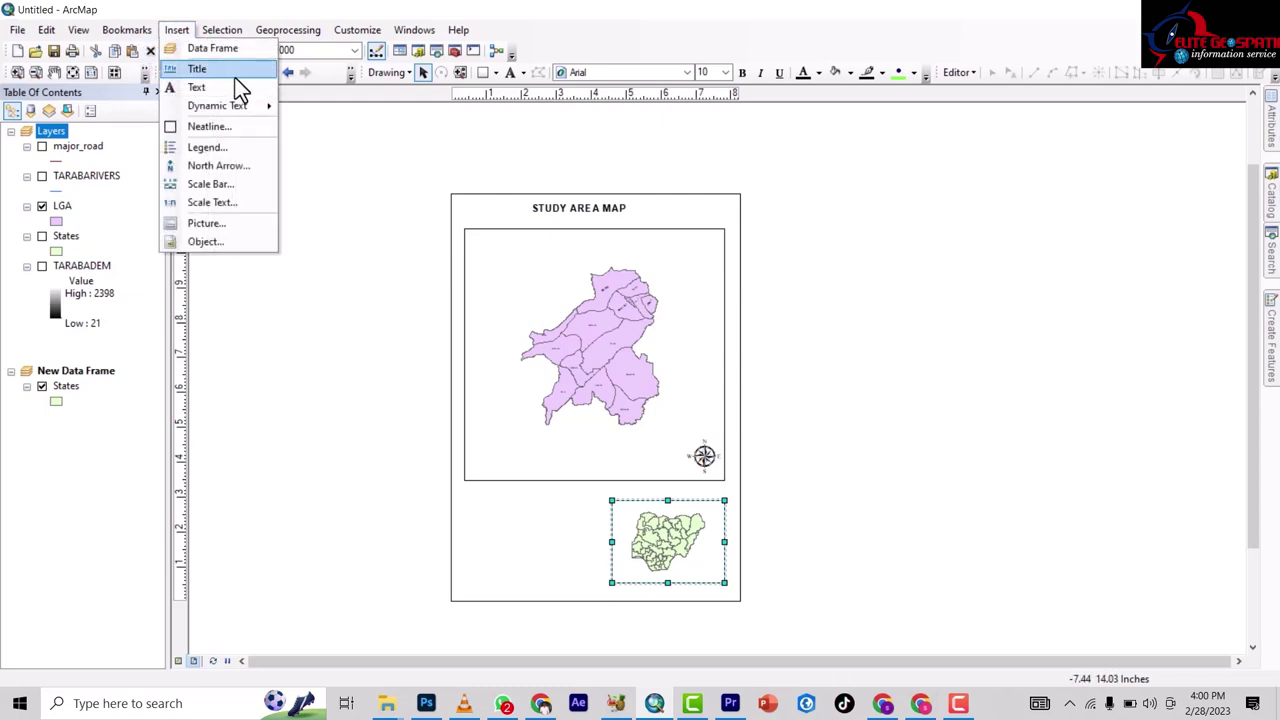
pyautogui.click(221, 170)
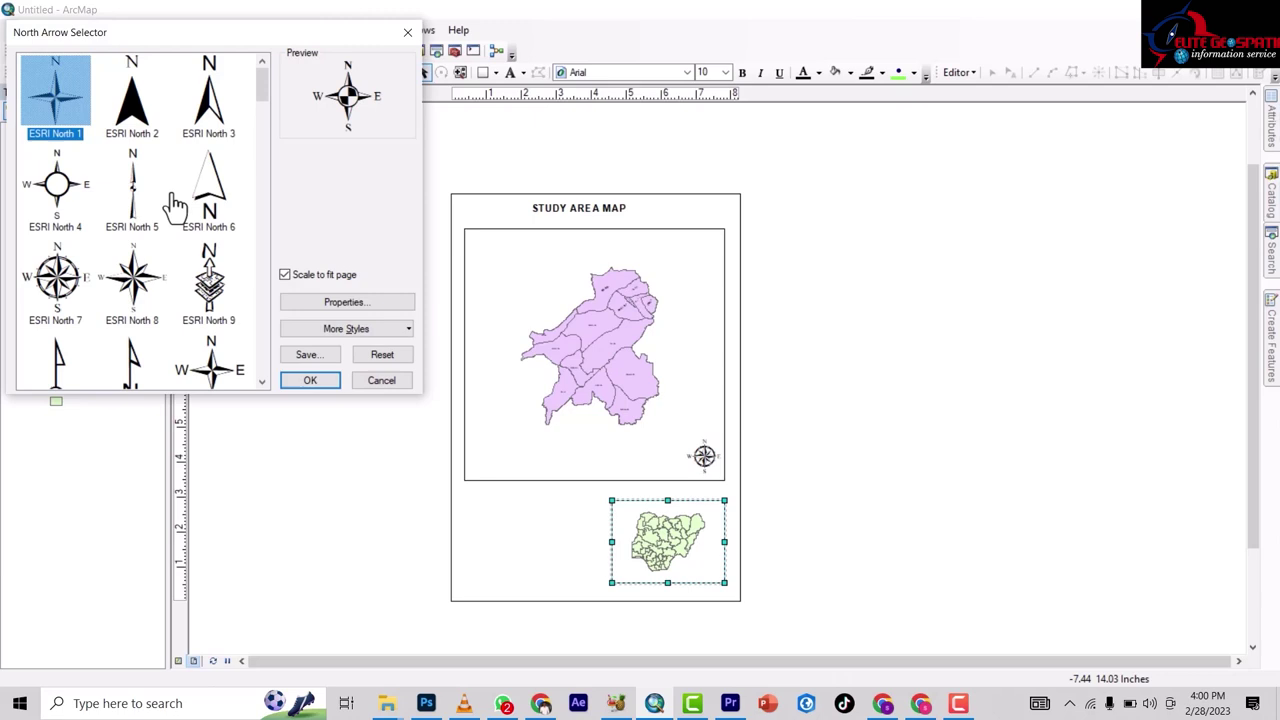
pyautogui.click(63, 115)
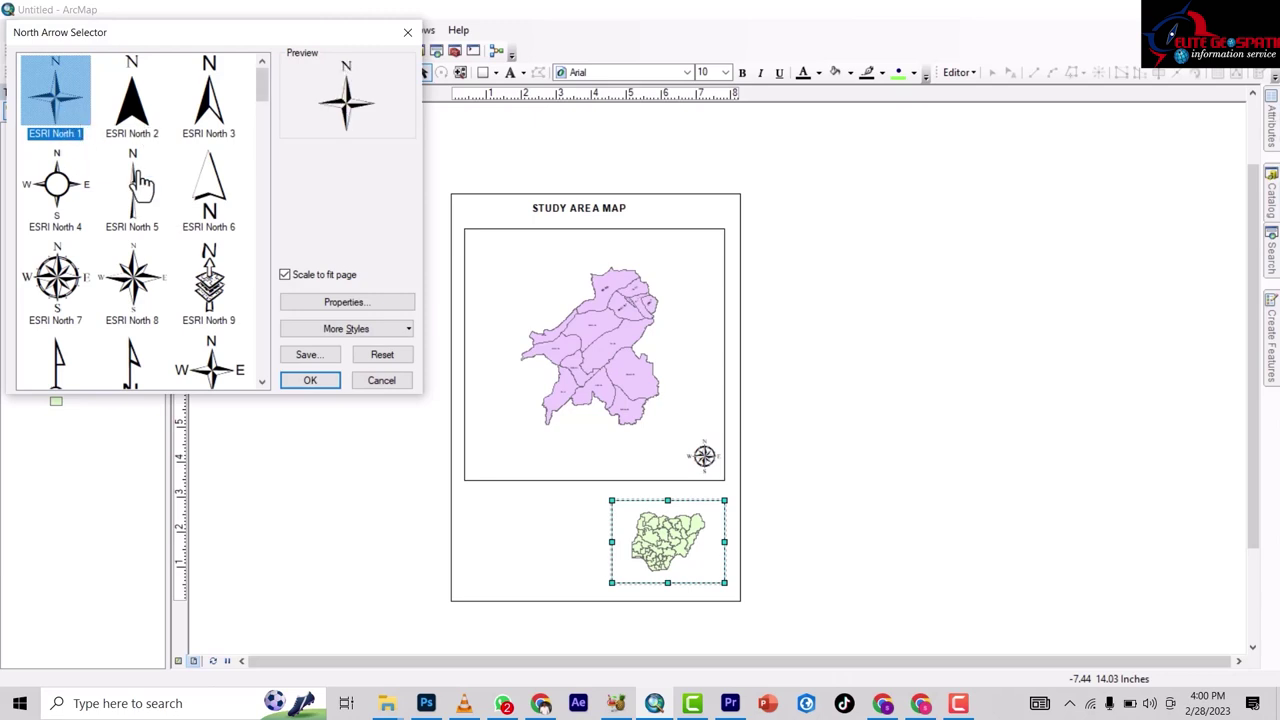
pyautogui.click(314, 382)
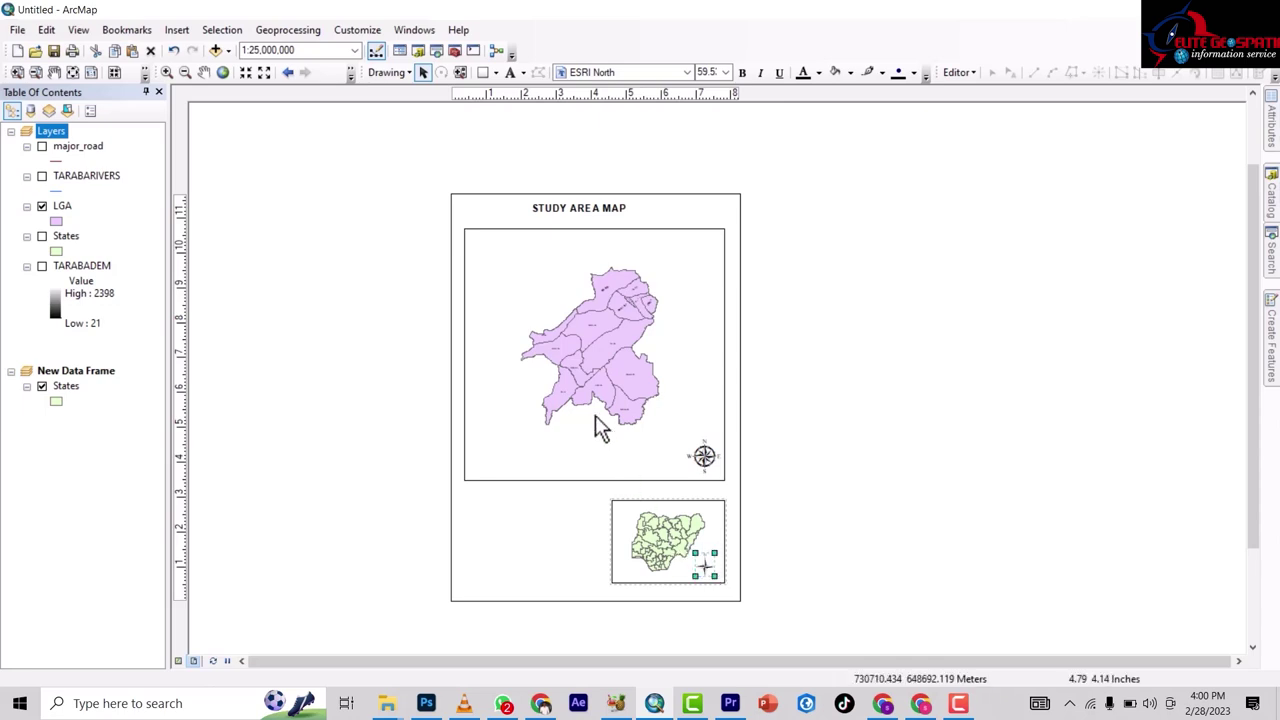
# - Add a labels-only measured grid at 100000-metre intervals to the Taraba map frame
pyautogui.click(563, 398)
pyautogui.rightClick(563, 398)
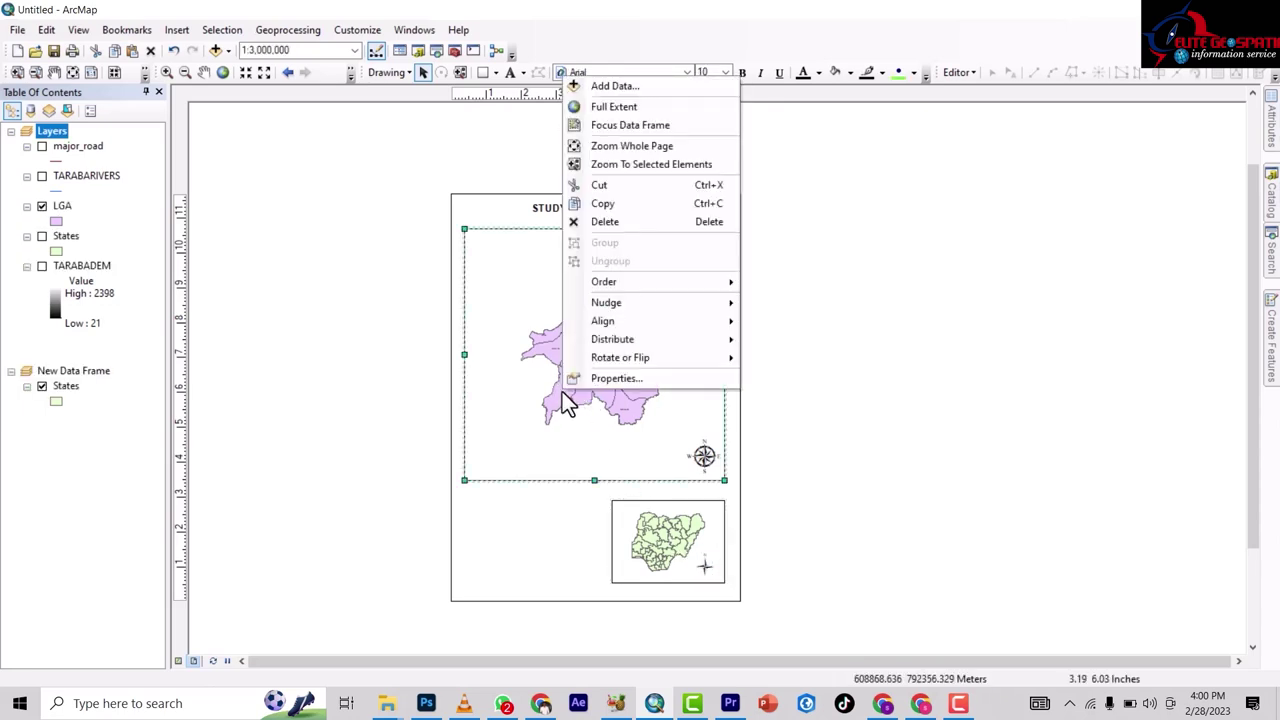
pyautogui.click(569, 380)
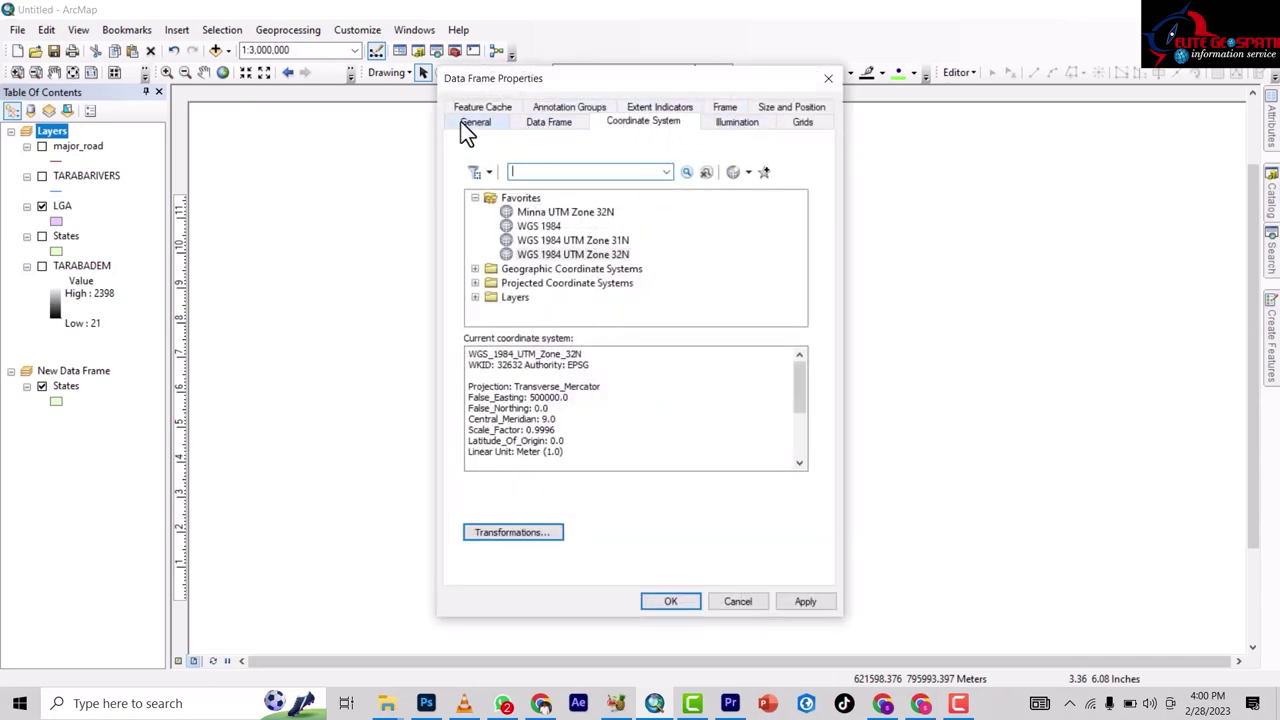
pyautogui.click(804, 121)
pyautogui.click(733, 174)
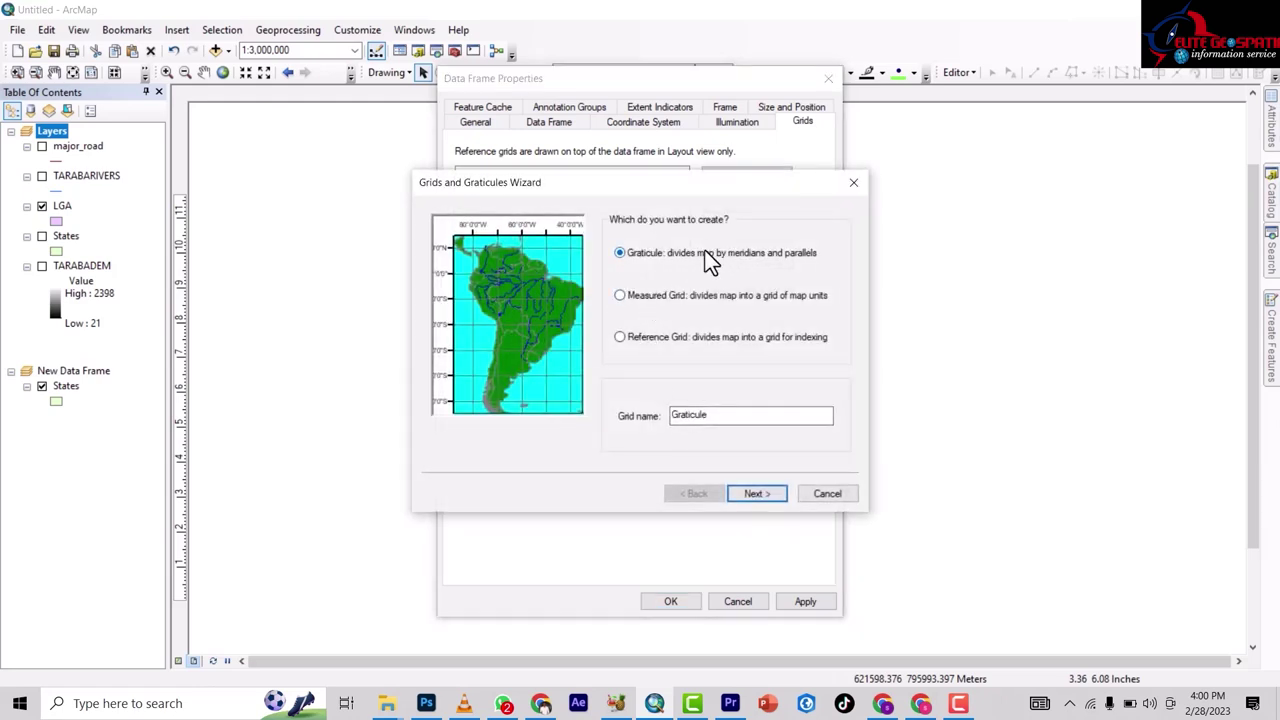
pyautogui.click(642, 298)
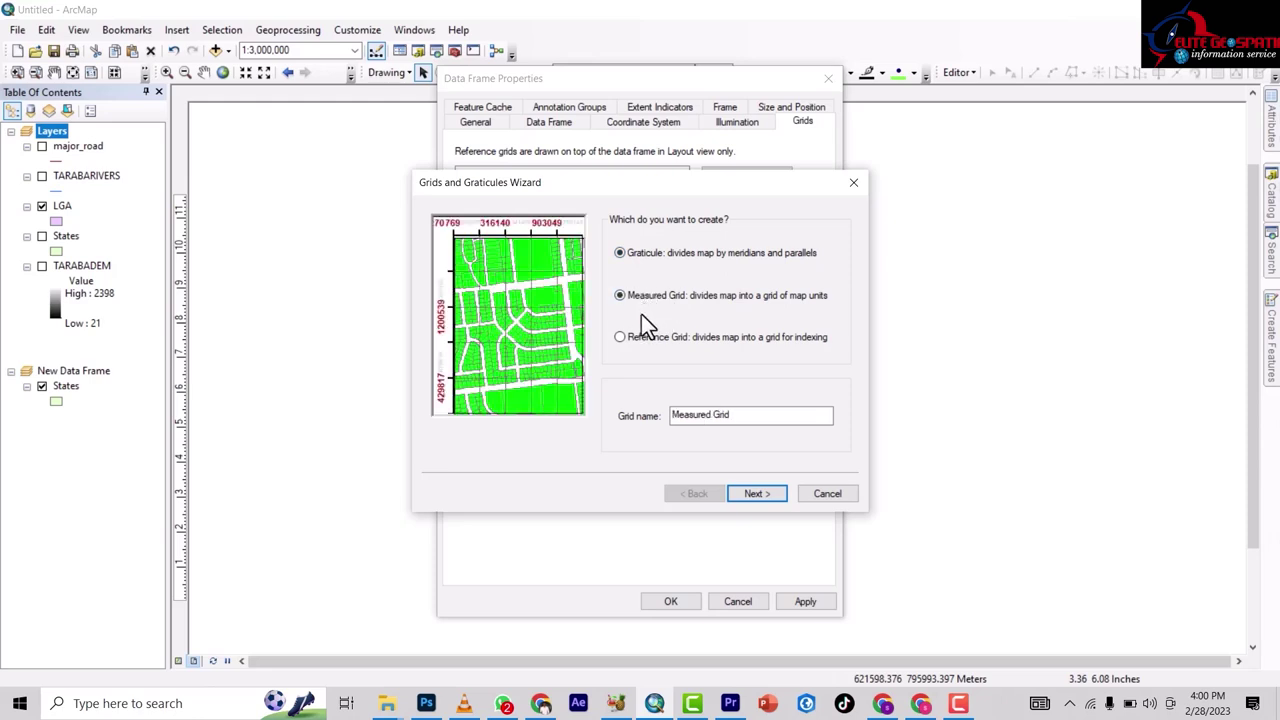
pyautogui.click(757, 493)
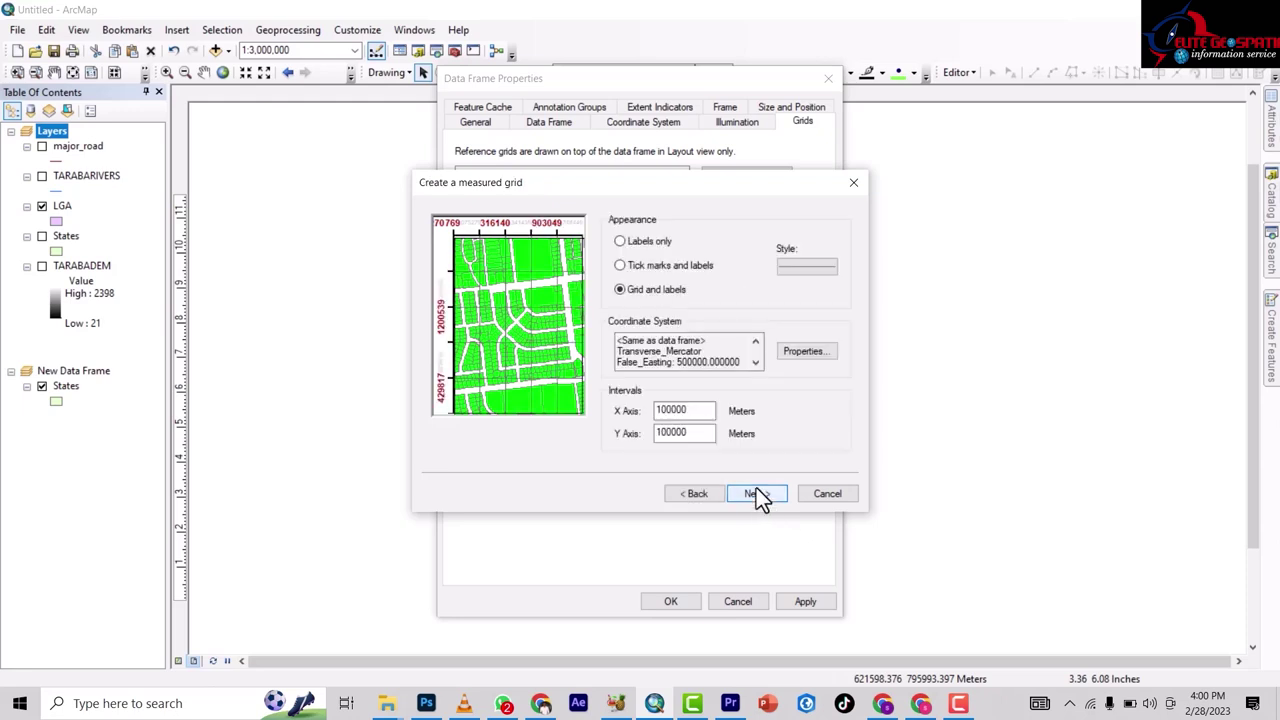
pyautogui.click(646, 243)
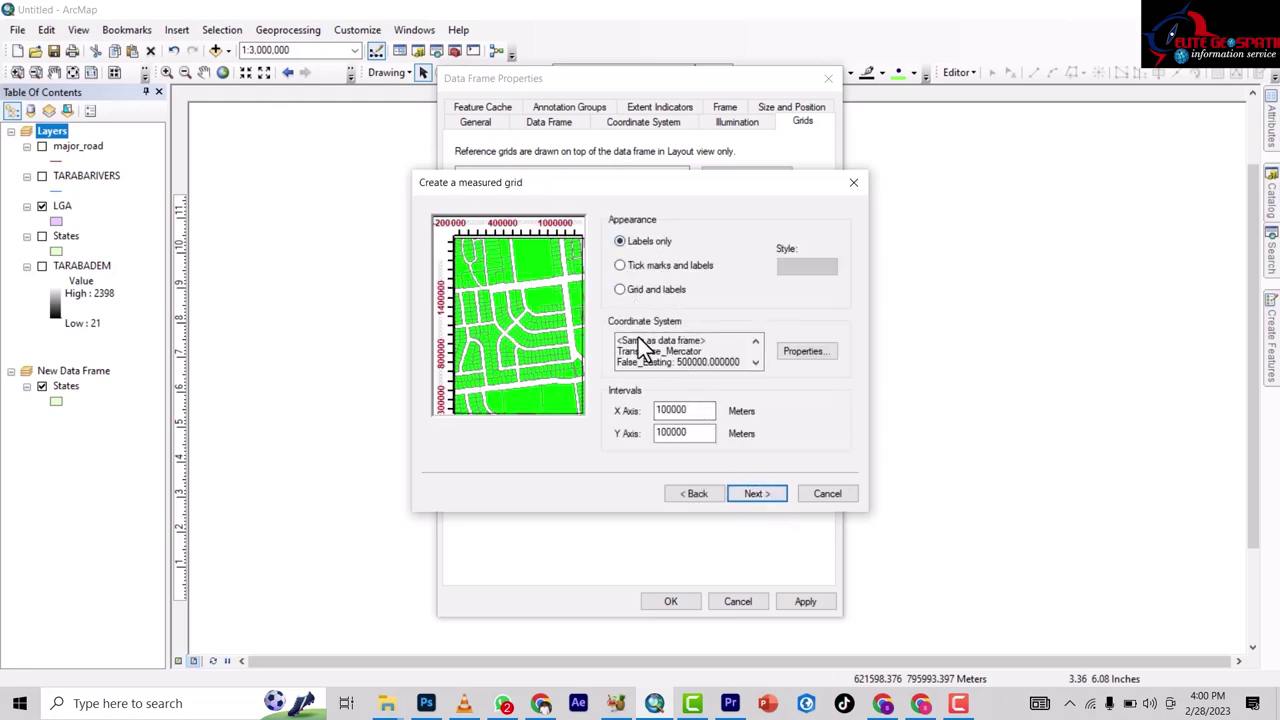
pyautogui.click(763, 495)
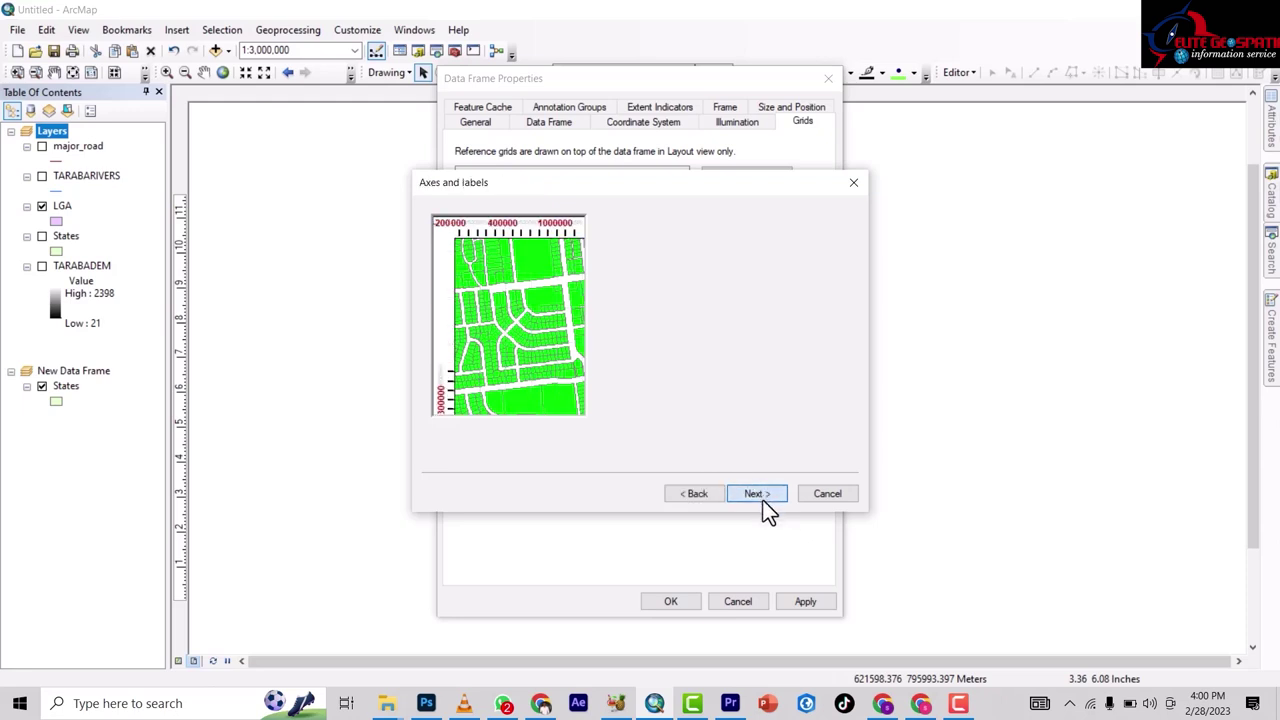
pyautogui.click(763, 495)
pyautogui.click(763, 495)
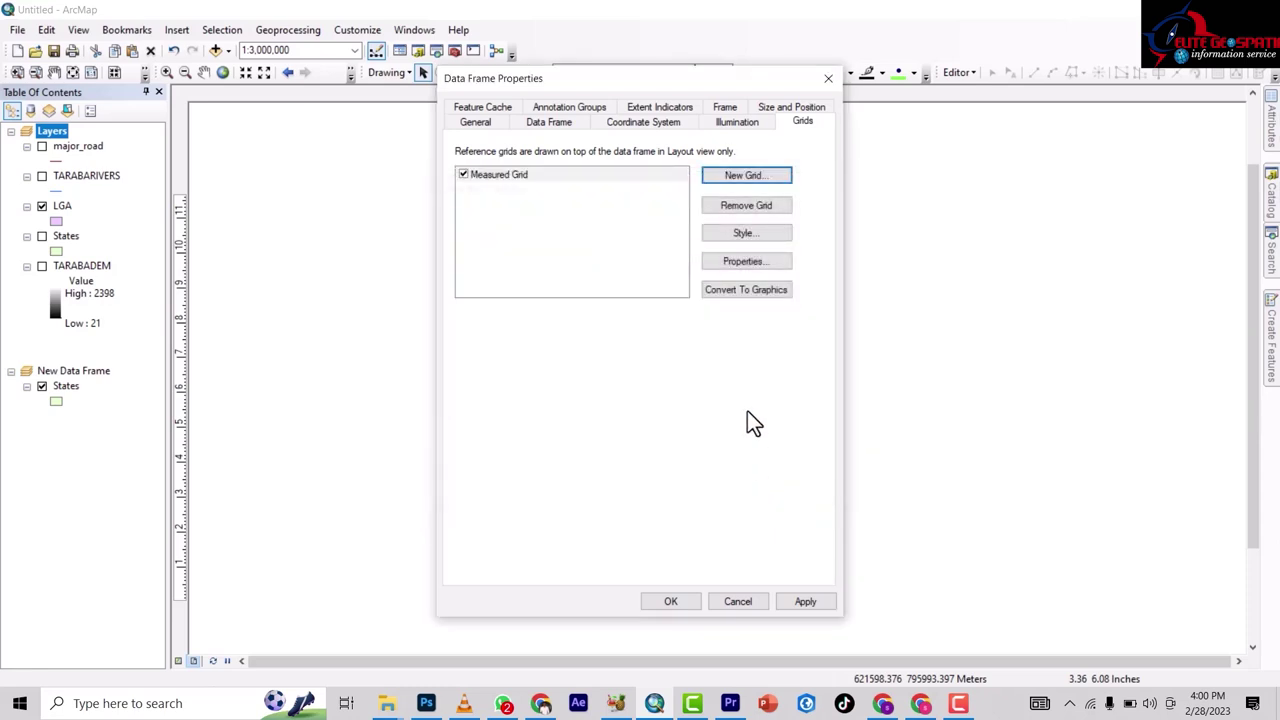
pyautogui.click(685, 600)
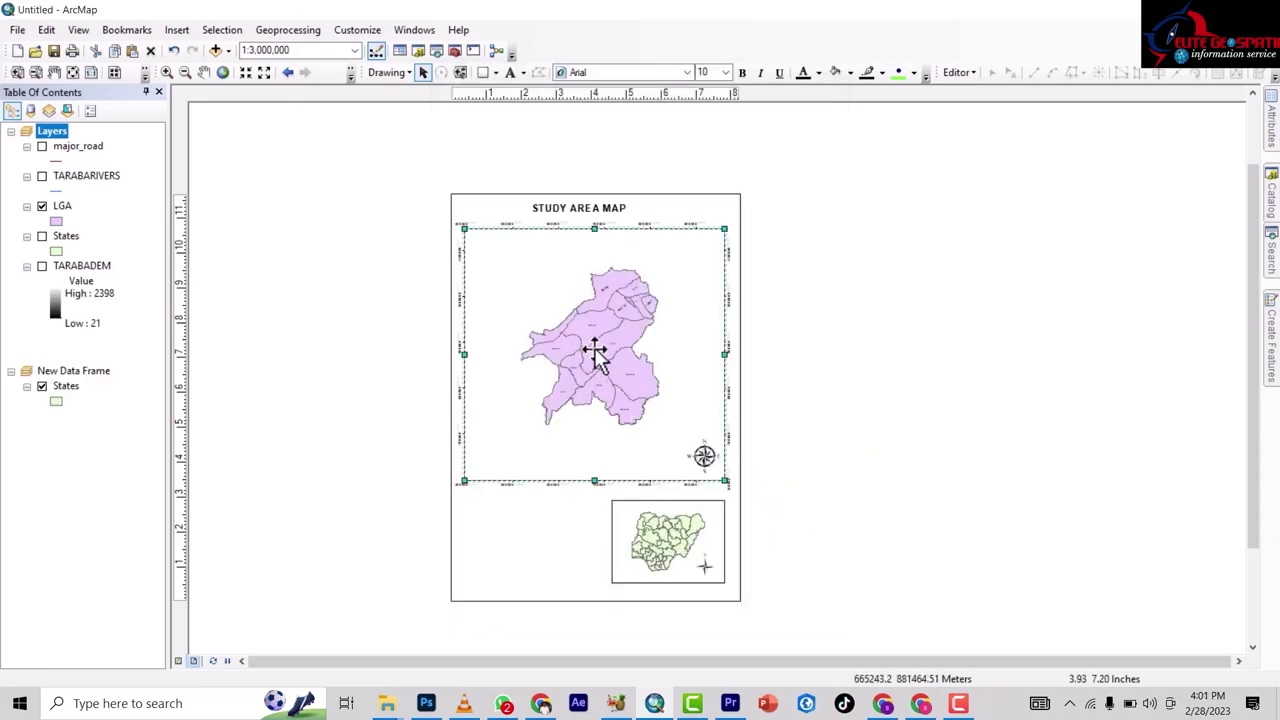
# - Turn on the dotted layout grid across the page
pyautogui.click(666, 540)
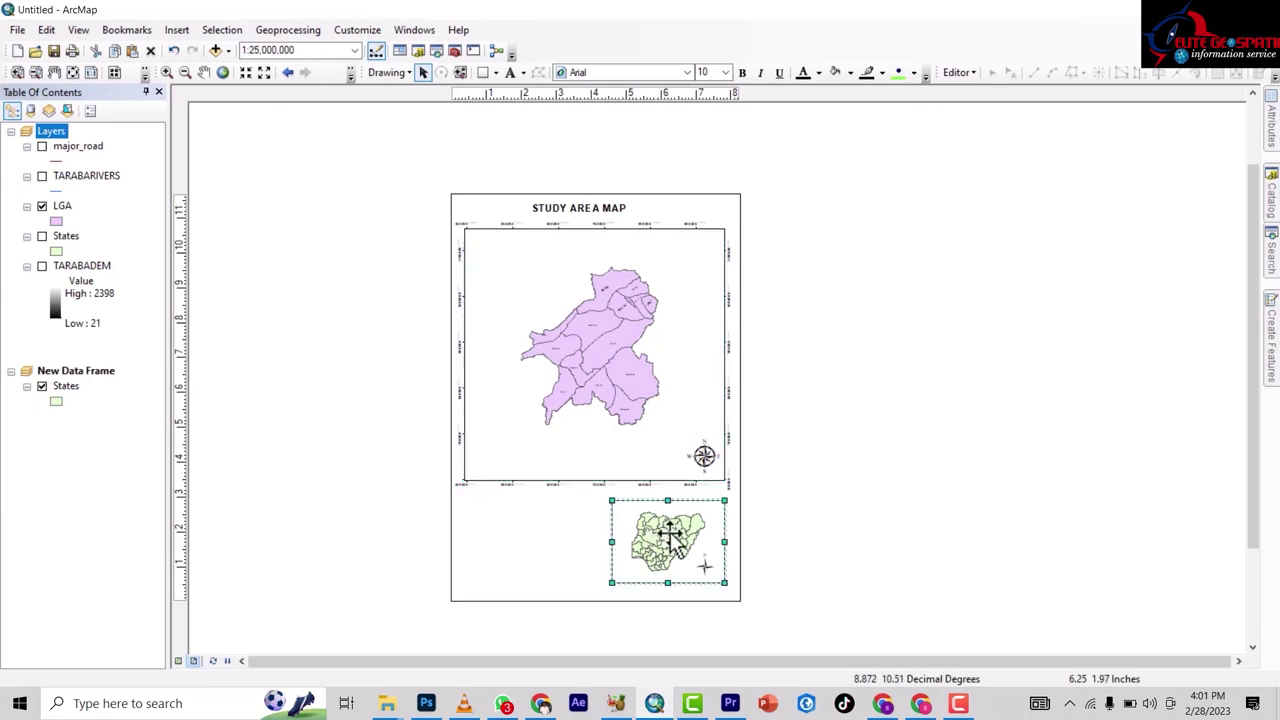
pyautogui.rightClick(680, 328)
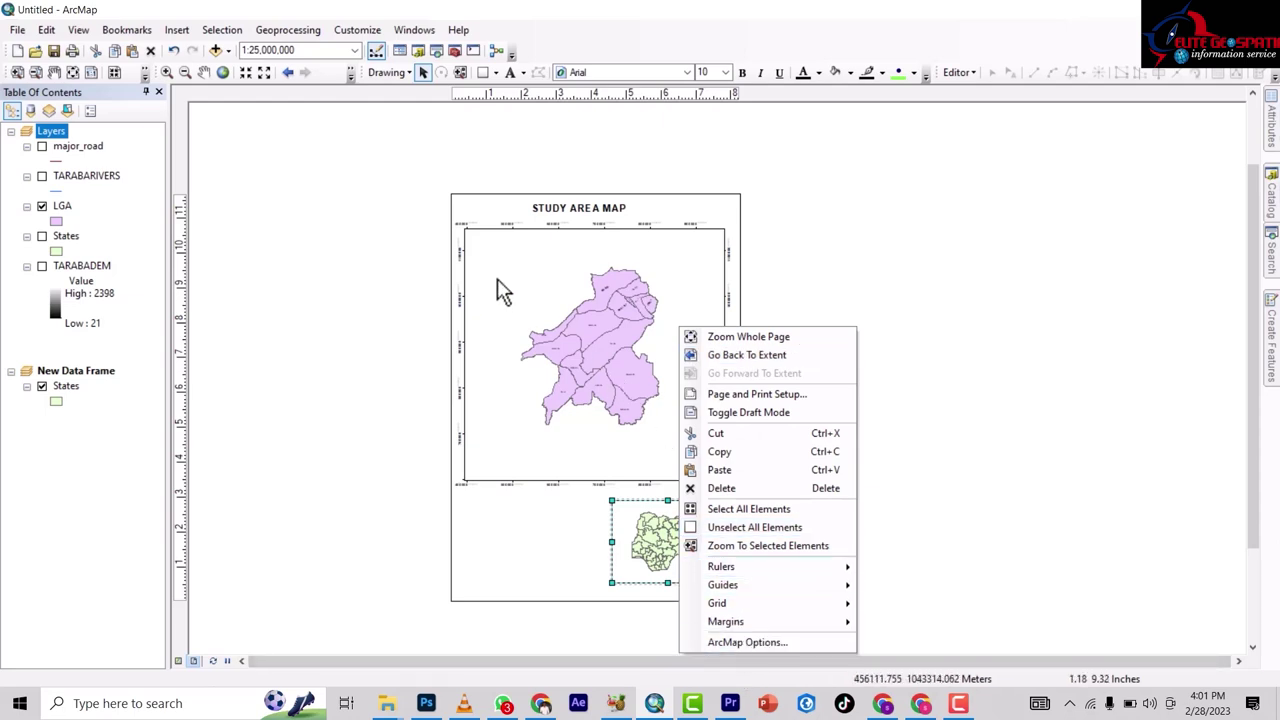
pyautogui.moveTo(760, 615)
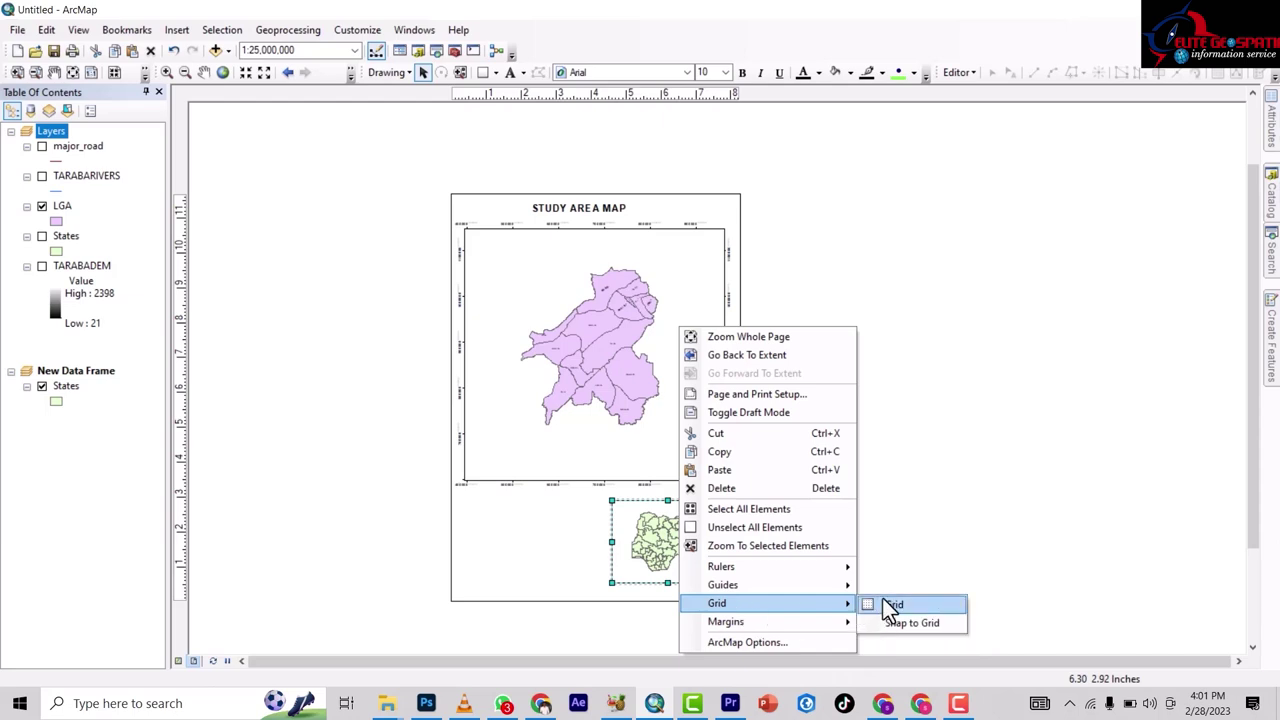
pyautogui.click(890, 606)
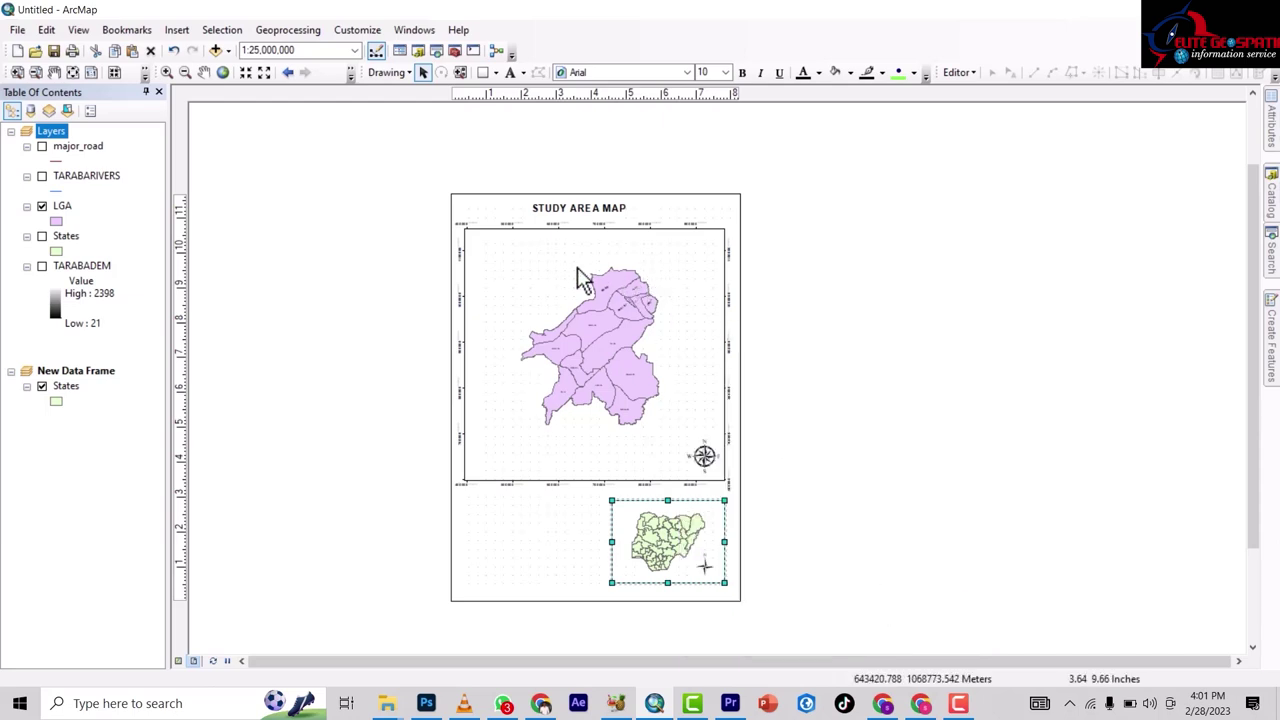
# - Select the main Taraba map frame and bring up its context menu
pyautogui.click(550, 322)
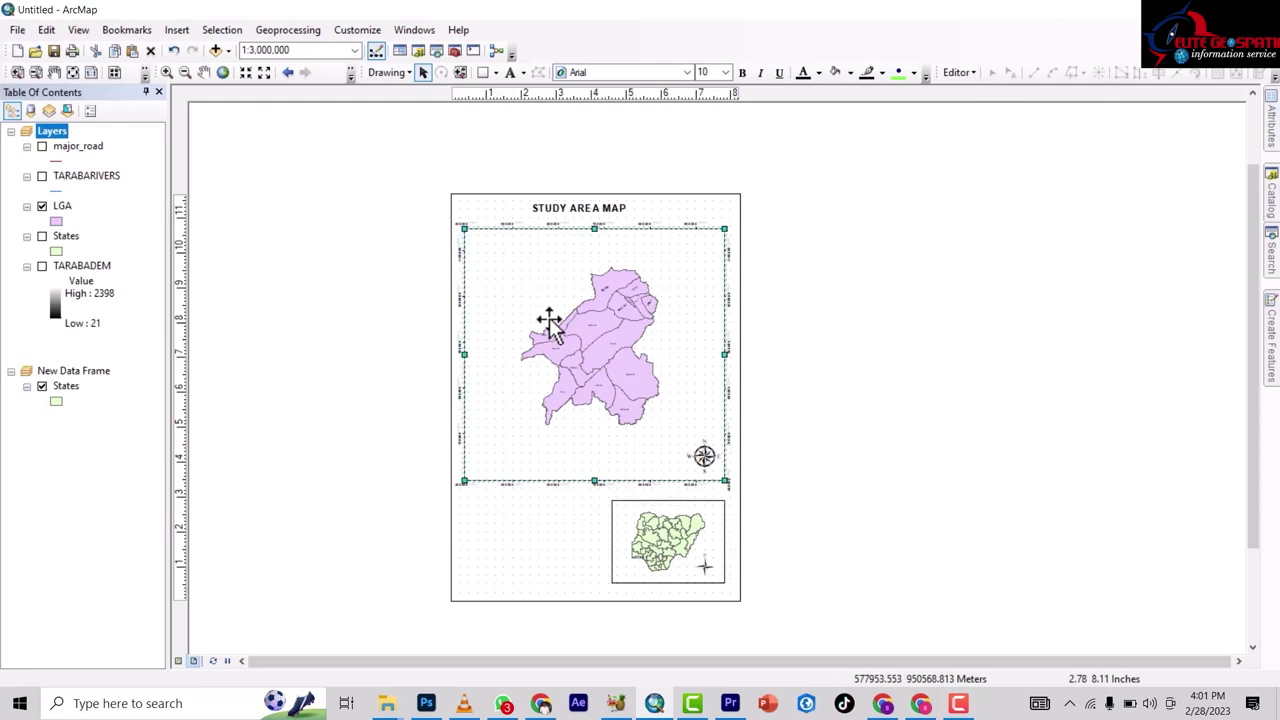
pyautogui.rightClick(550, 322)
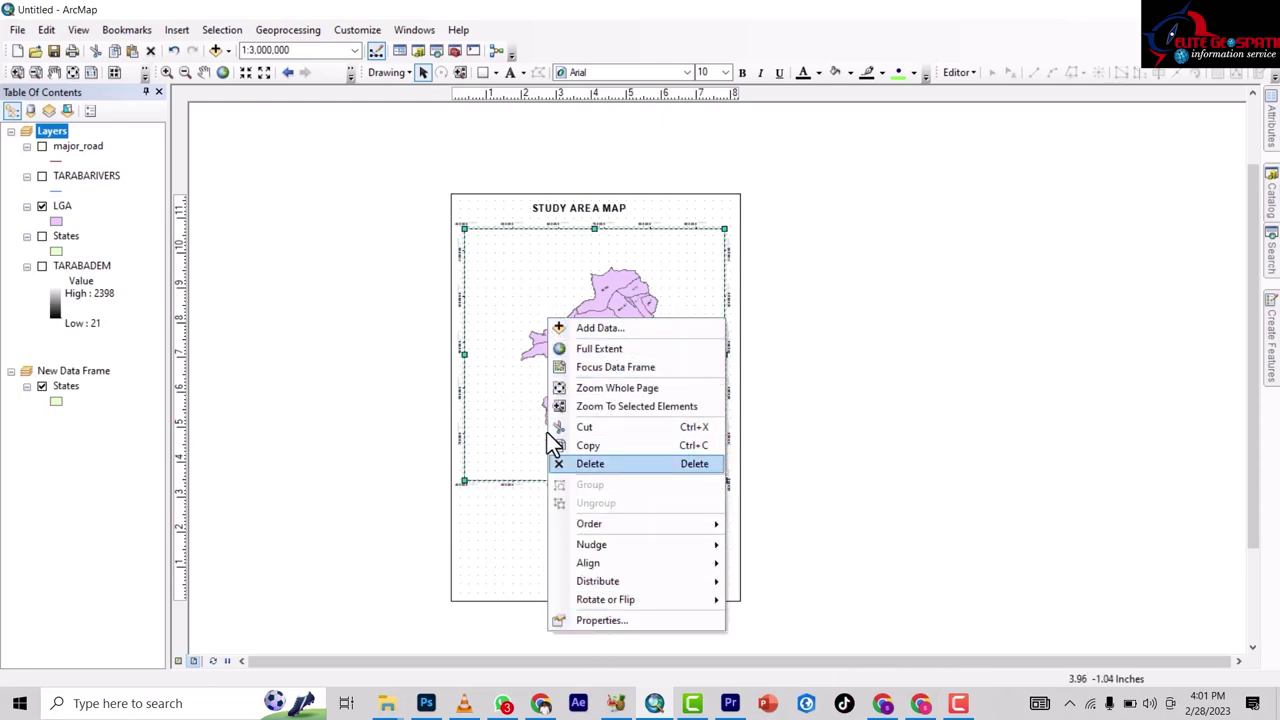
pyautogui.click(520, 337)
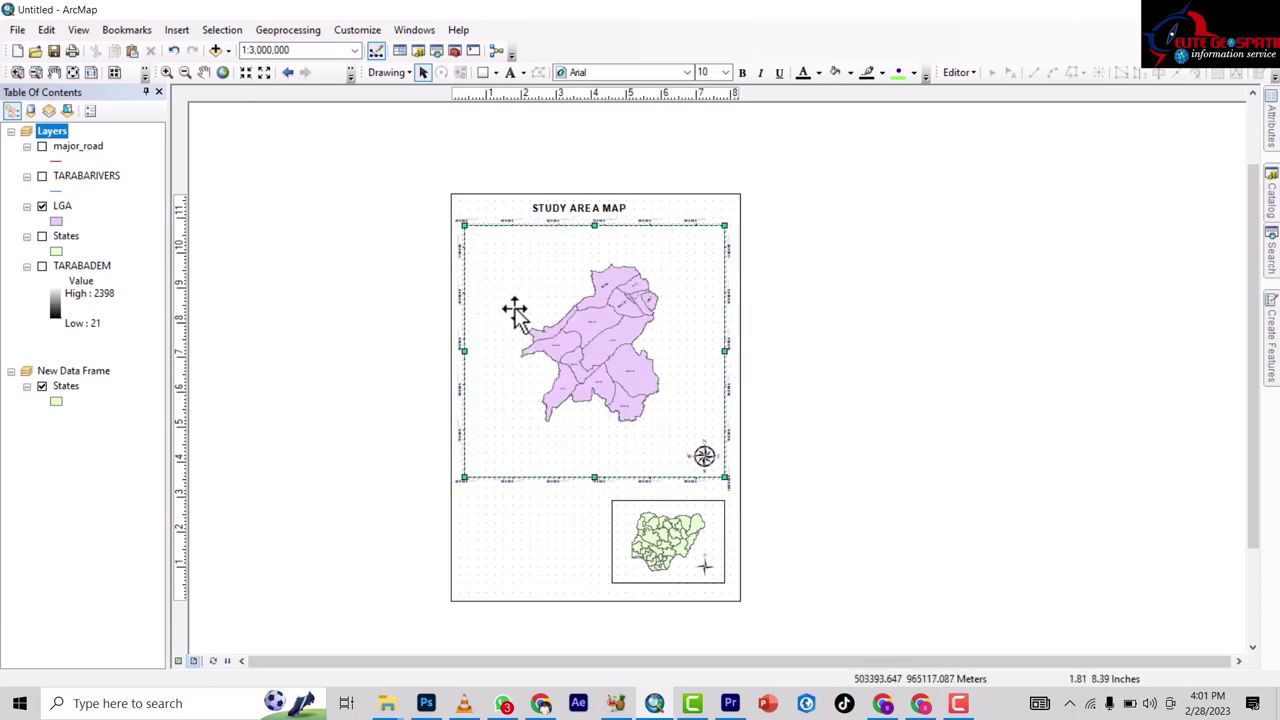
pyautogui.rightClick(514, 310)
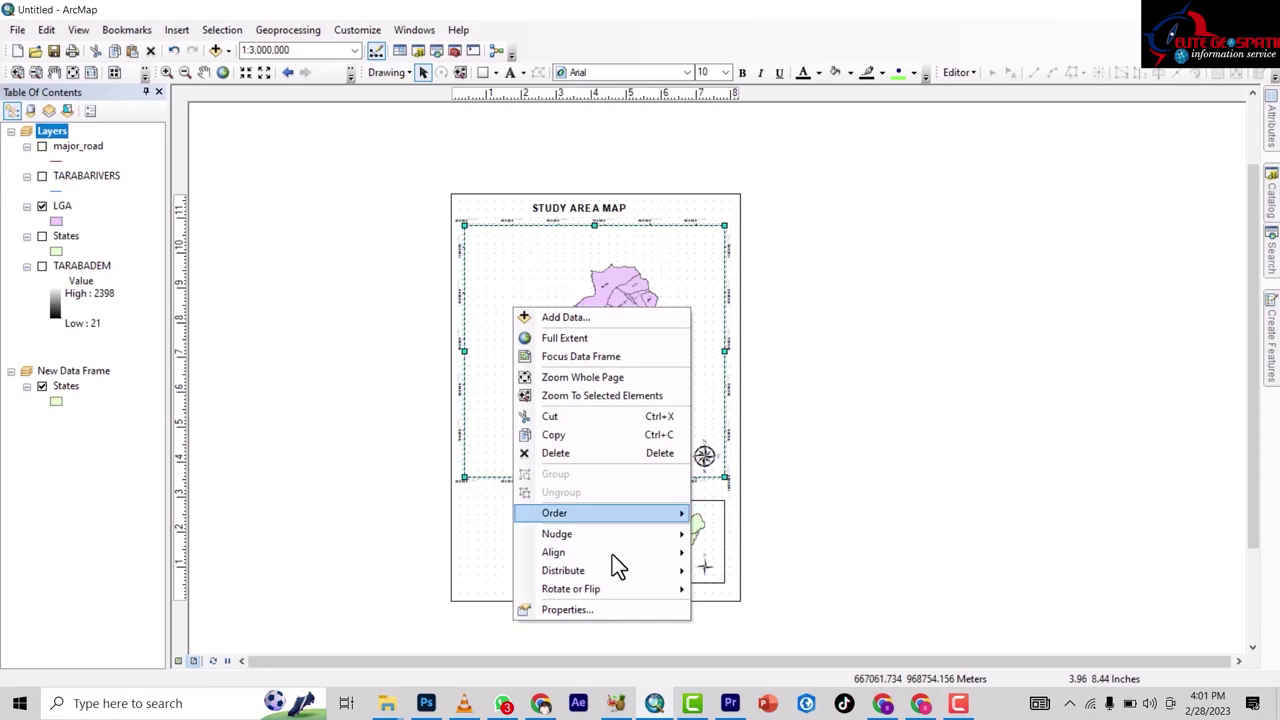
# - Replace the measured grid with a labels-only 1-degree graticule on the Taraba map
pyautogui.click(583, 608)
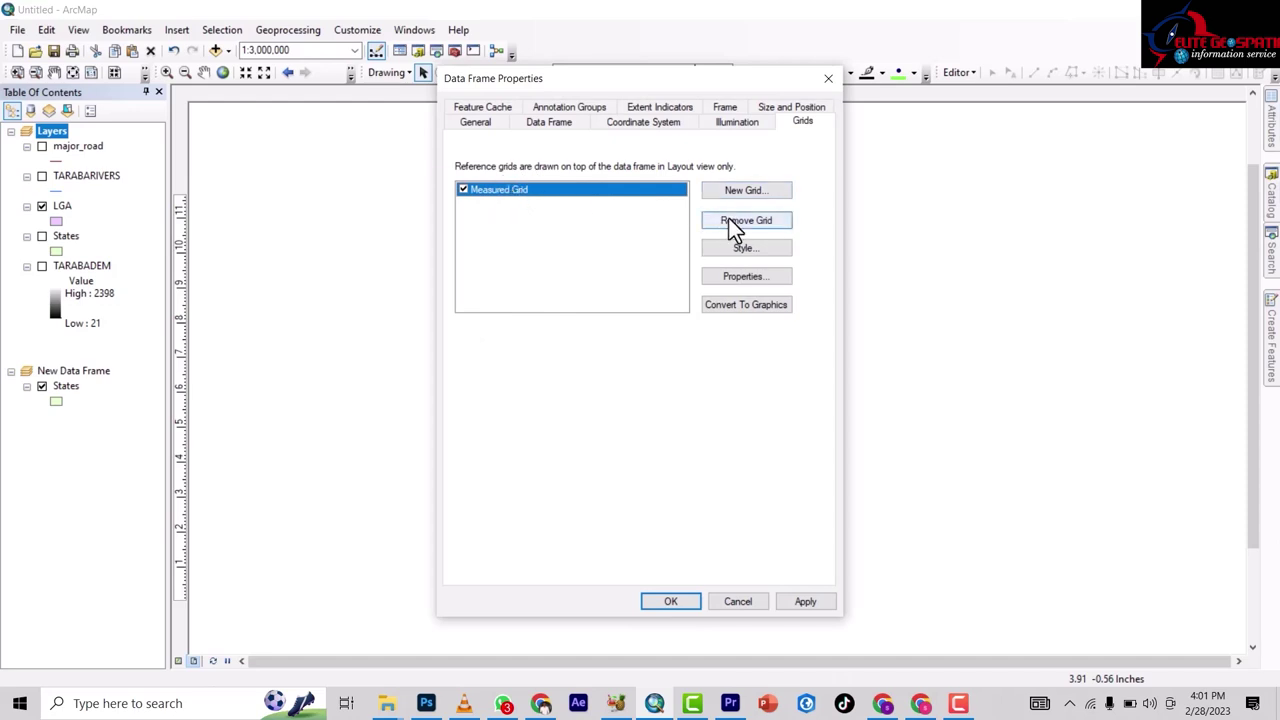
pyautogui.click(731, 228)
pyautogui.click(734, 198)
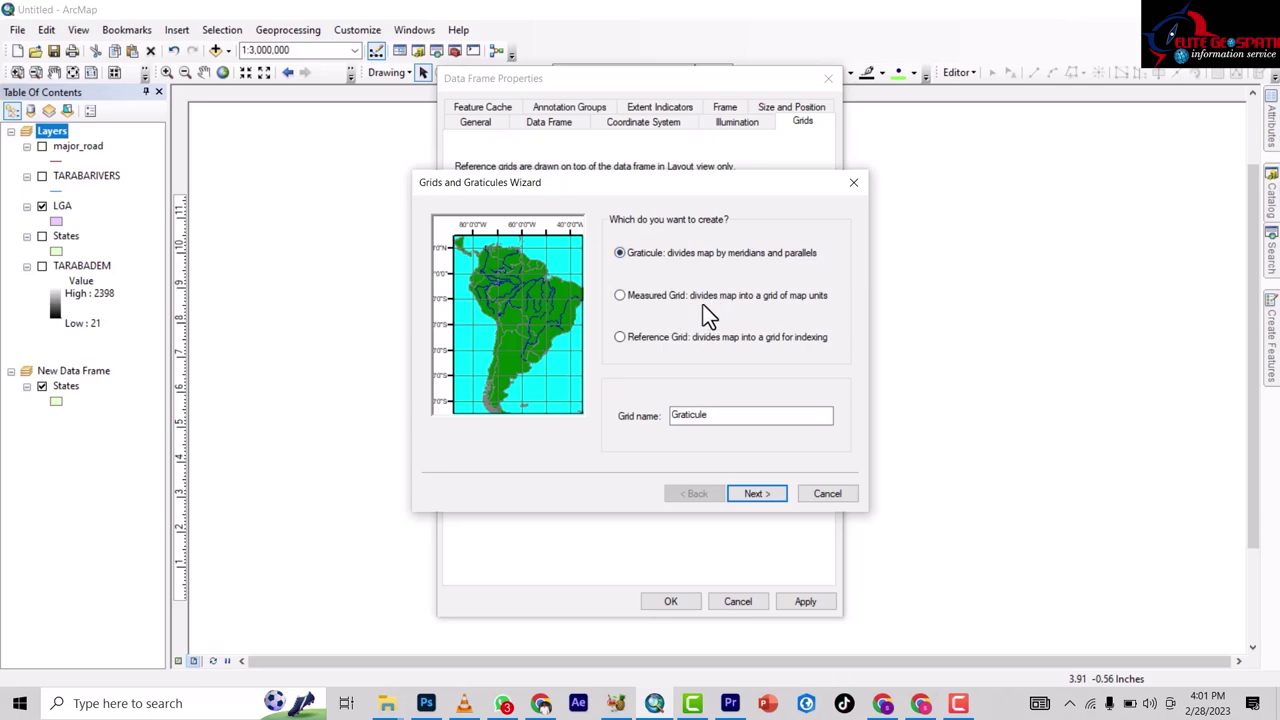
pyautogui.click(749, 492)
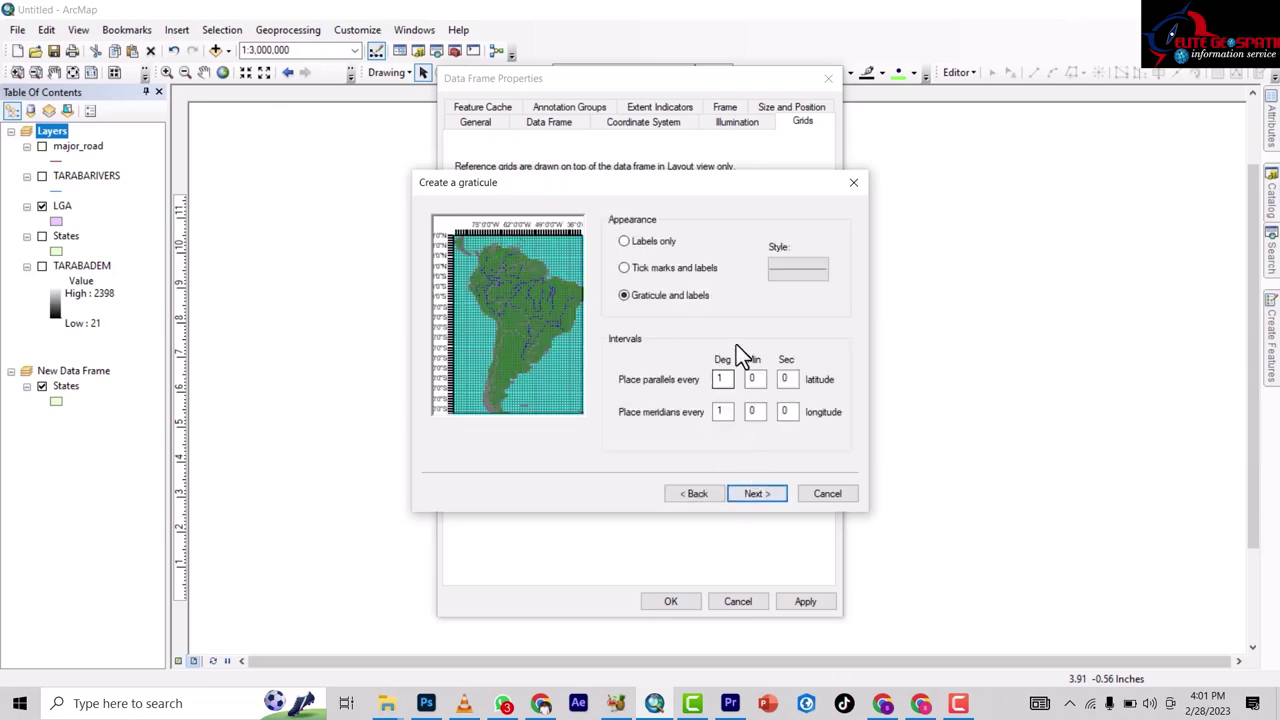
pyautogui.click(632, 244)
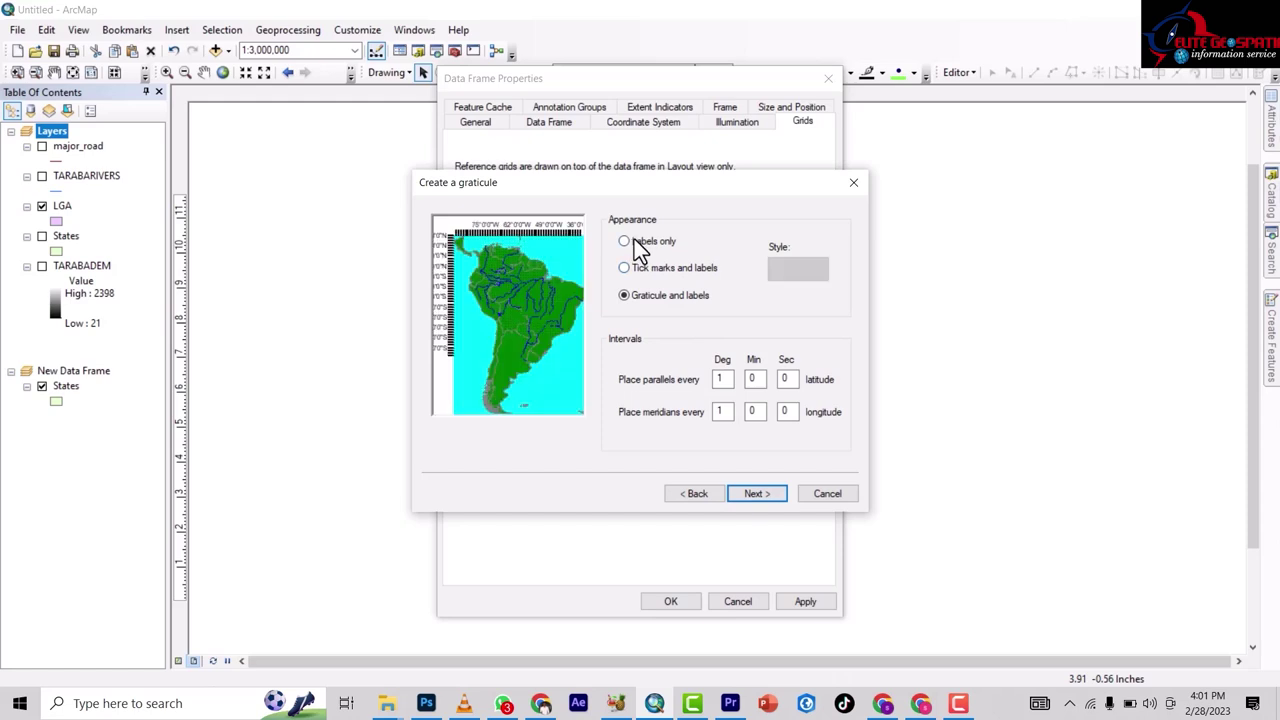
pyautogui.click(764, 497)
pyautogui.click(763, 495)
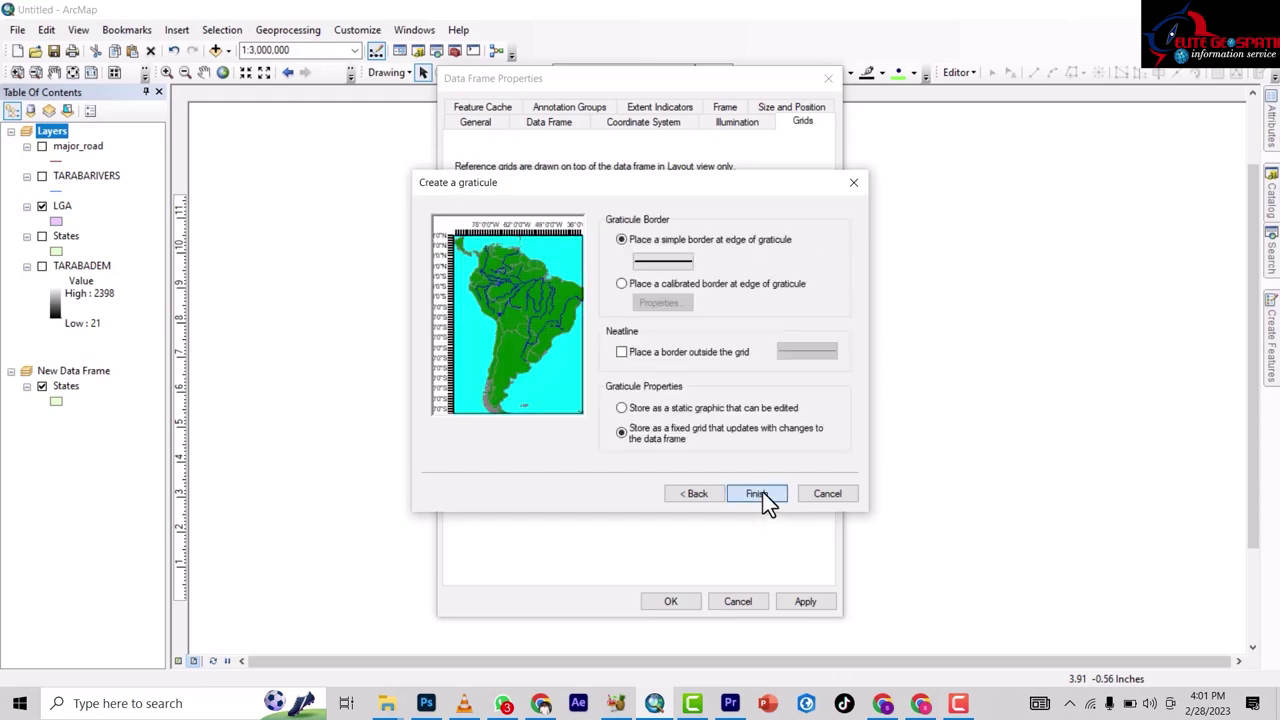
pyautogui.click(762, 494)
pyautogui.click(670, 601)
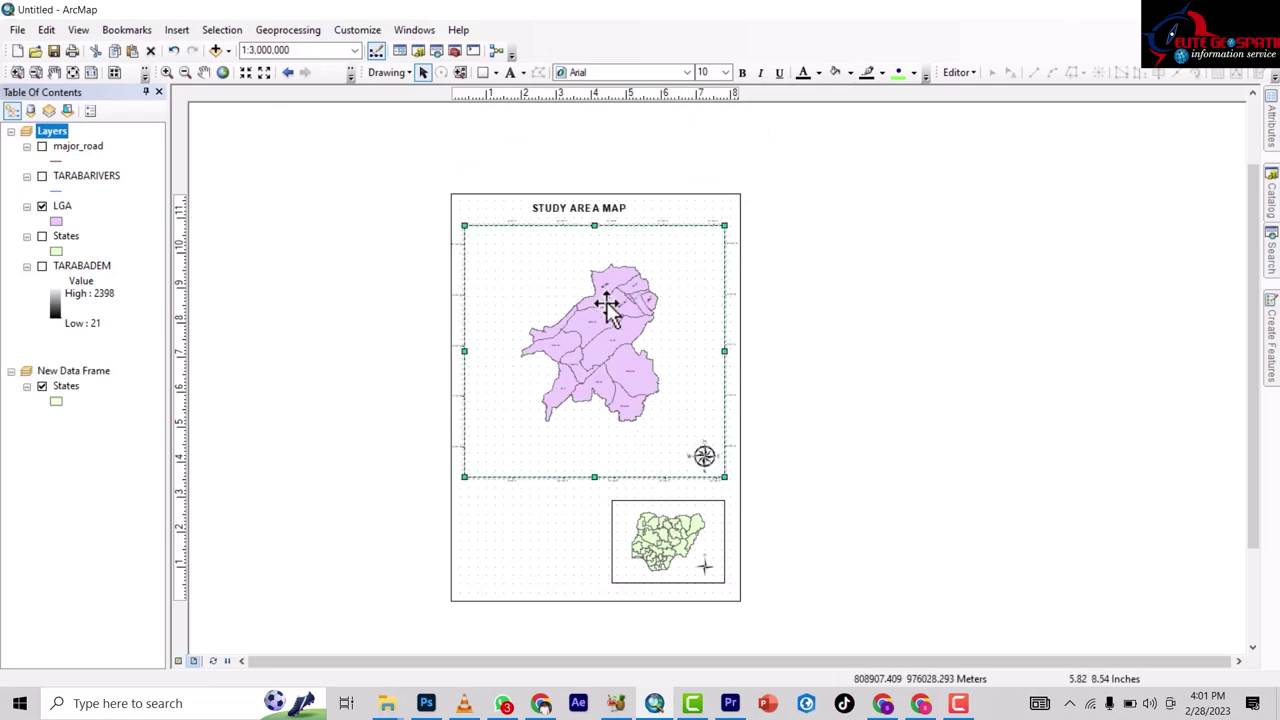
pyautogui.click(651, 530)
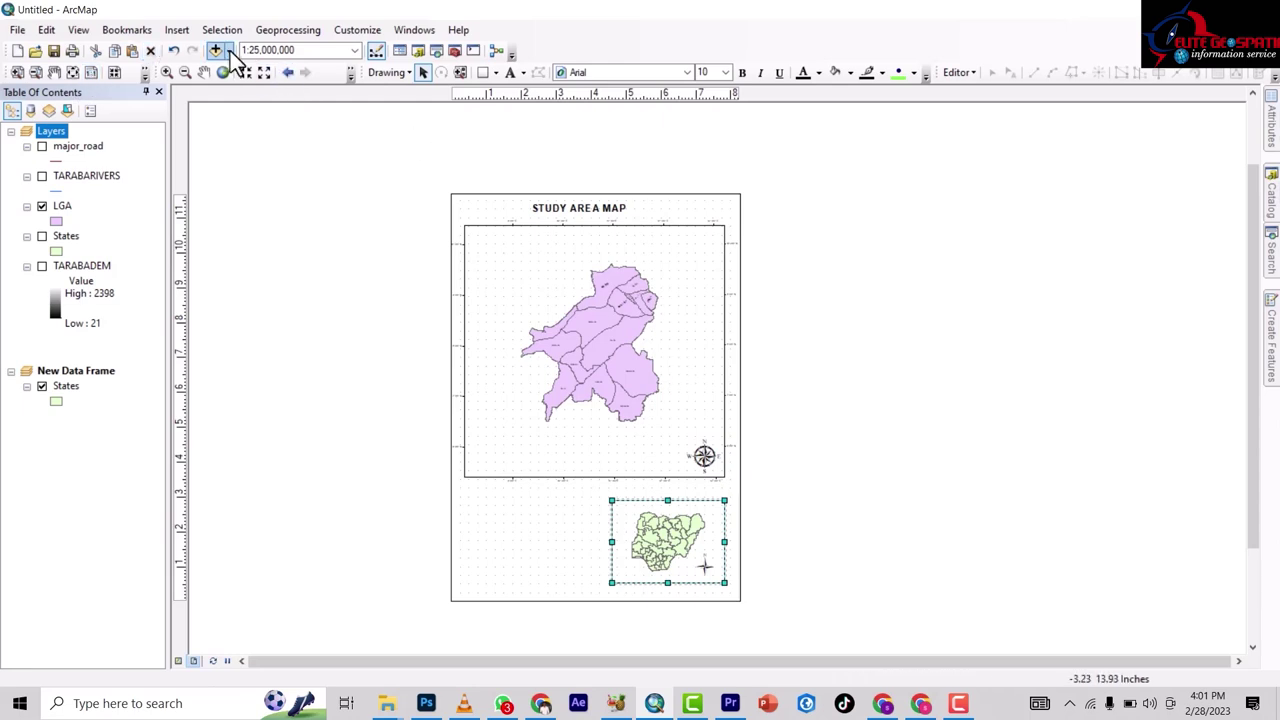
# - Insert a legend listing only the LGA layer
pyautogui.click(530, 340)
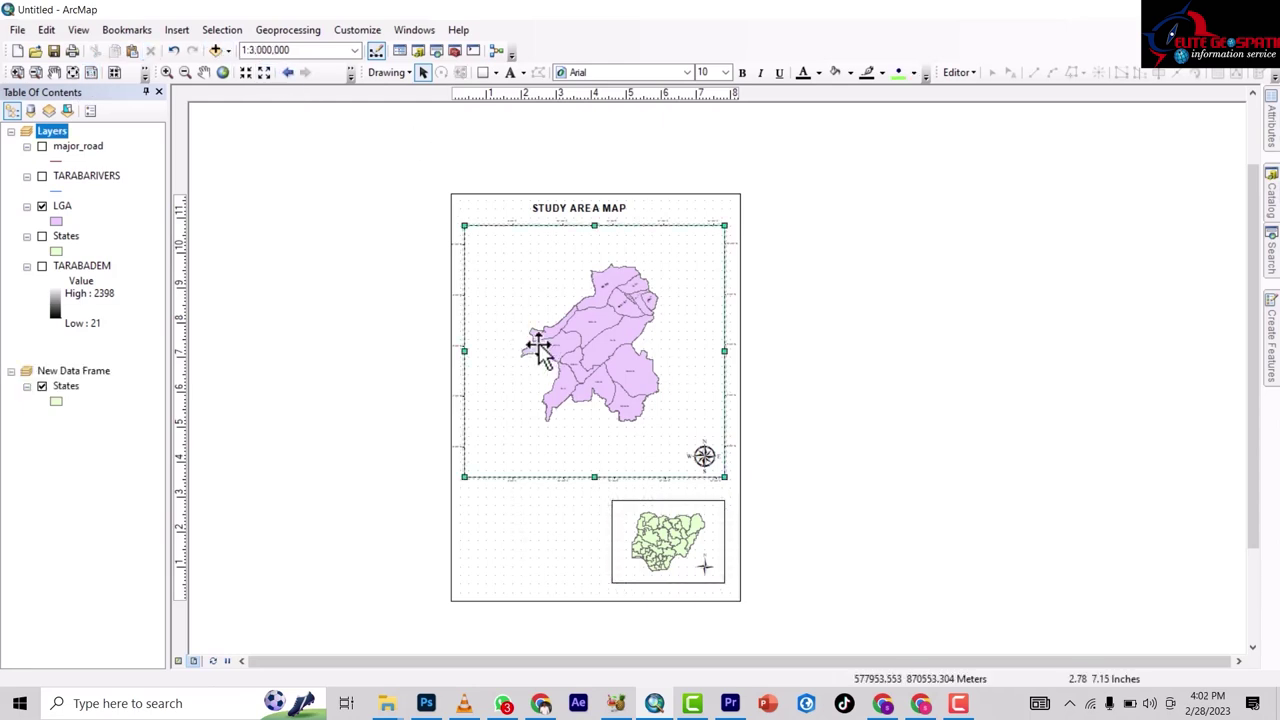
pyautogui.click(178, 31)
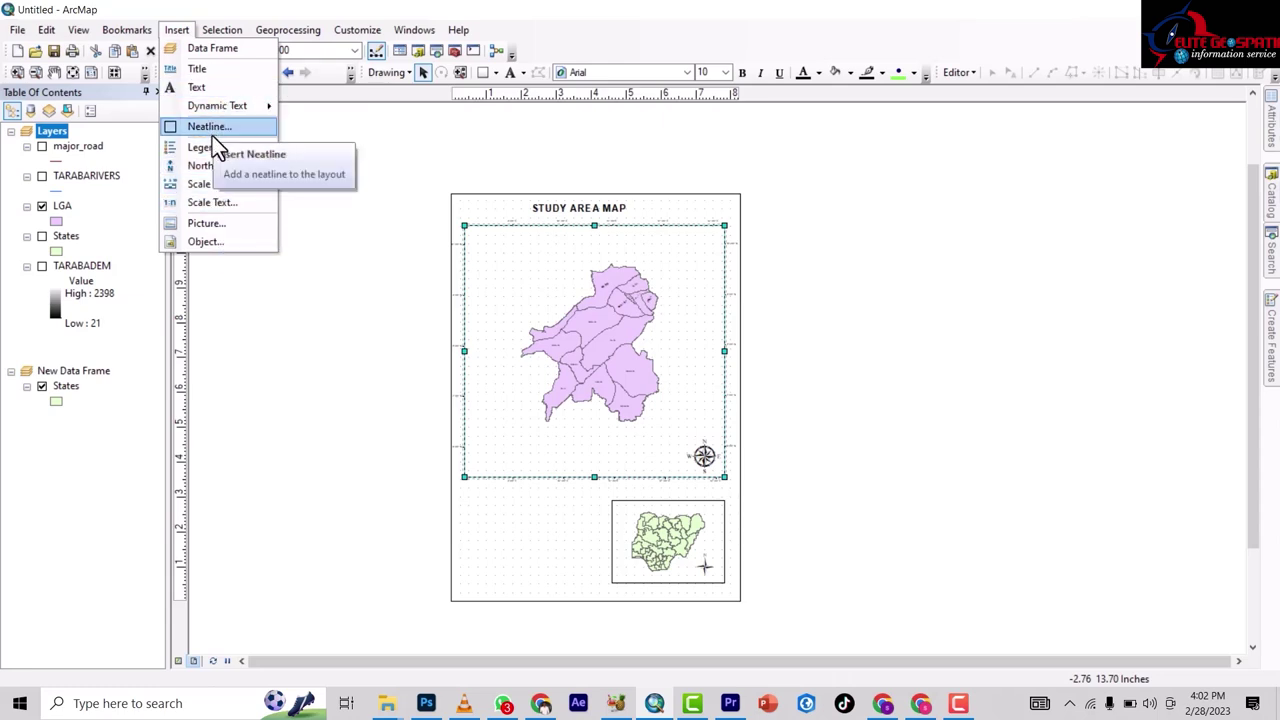
pyautogui.click(208, 148)
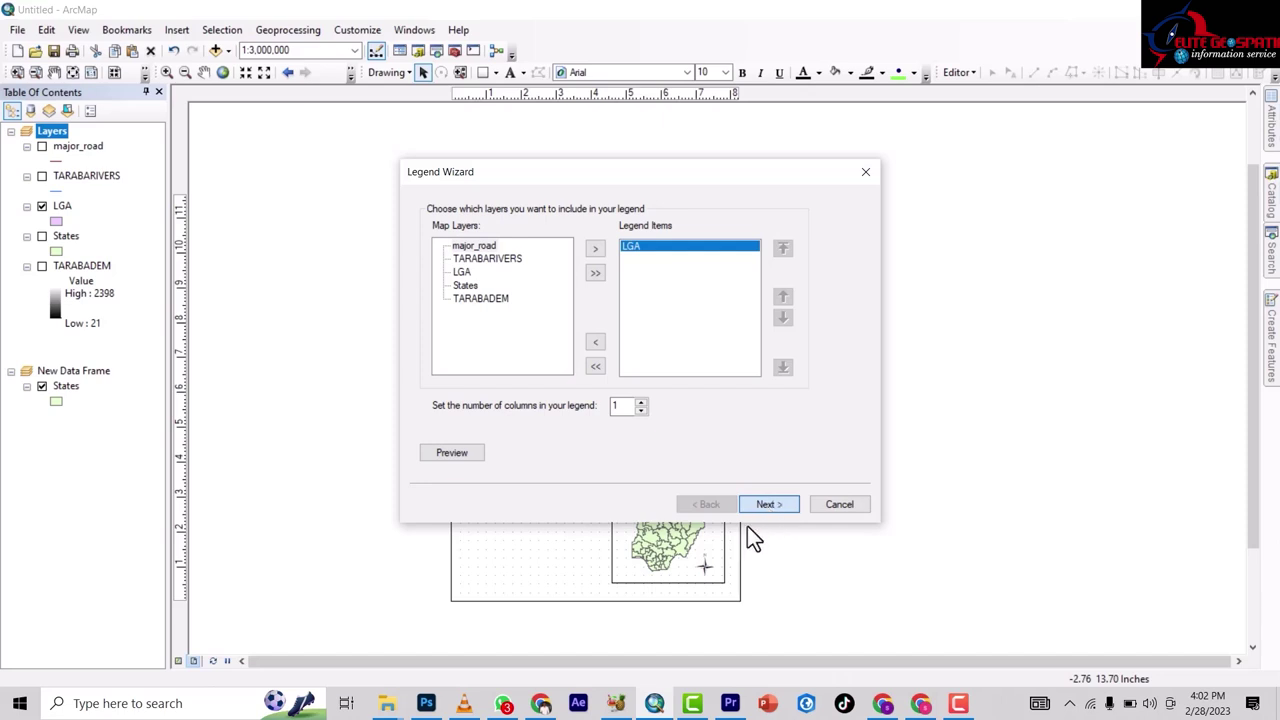
pyautogui.click(762, 504)
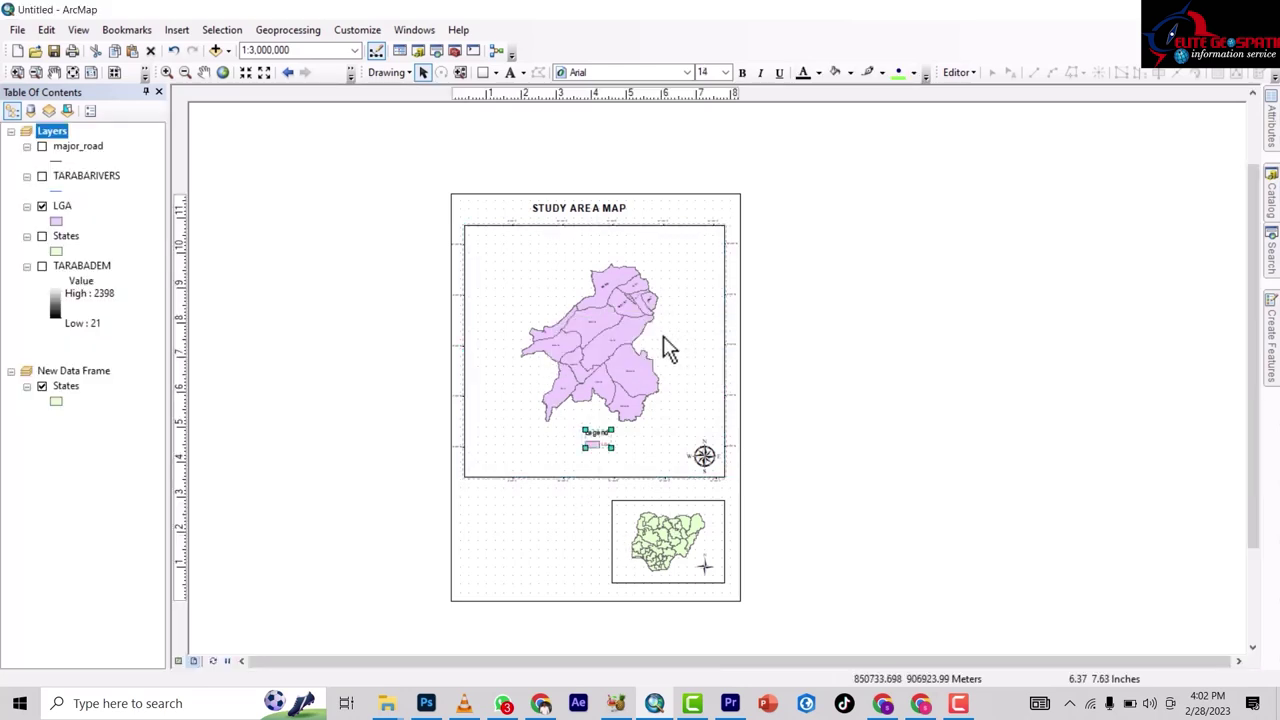
# - Resize and move the legend below the main map, beside the Nigeria inset
pyautogui.moveTo(613, 430); pyautogui.dragTo(673, 385)
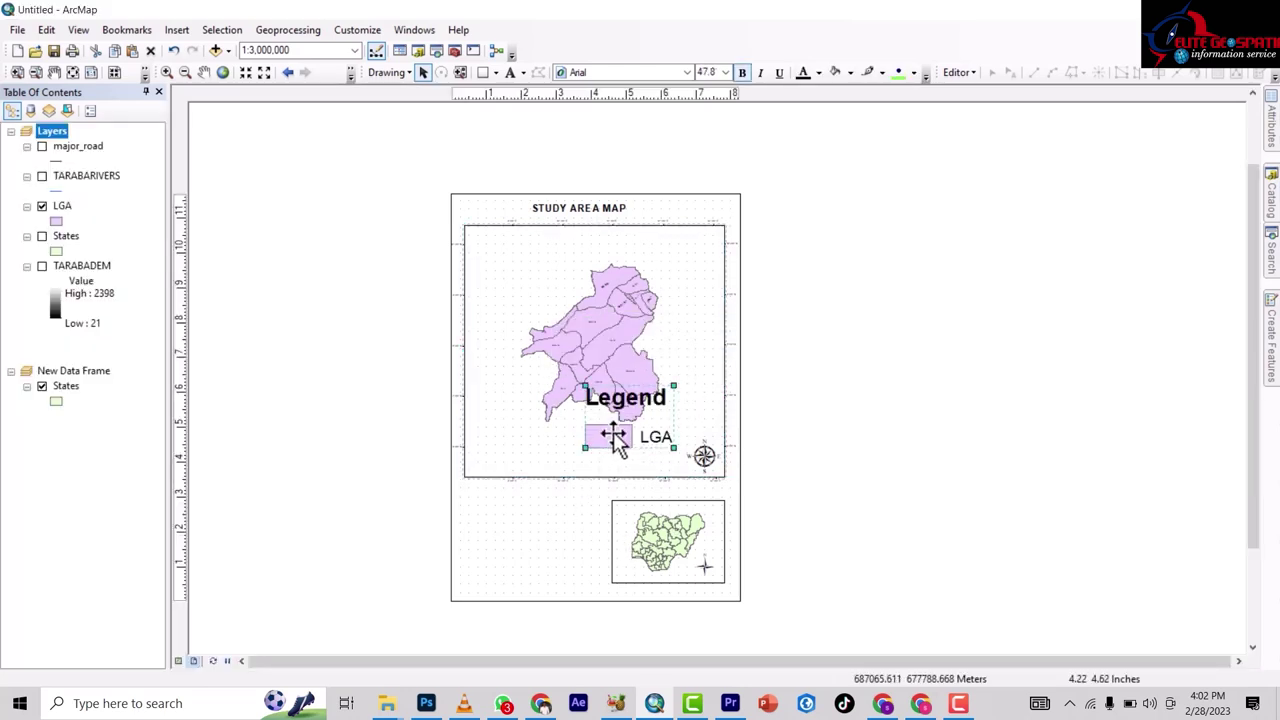
pyautogui.moveTo(610, 432); pyautogui.dragTo(497, 530)
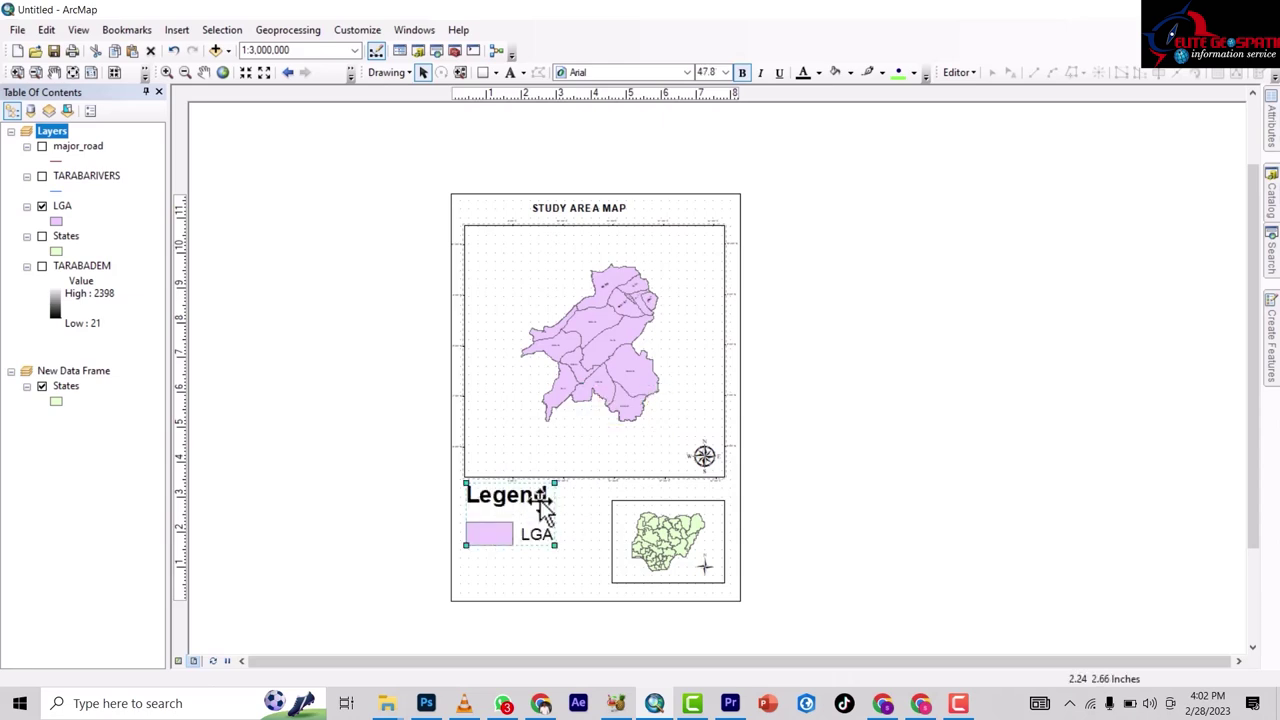
pyautogui.moveTo(554, 483); pyautogui.dragTo(512, 519)
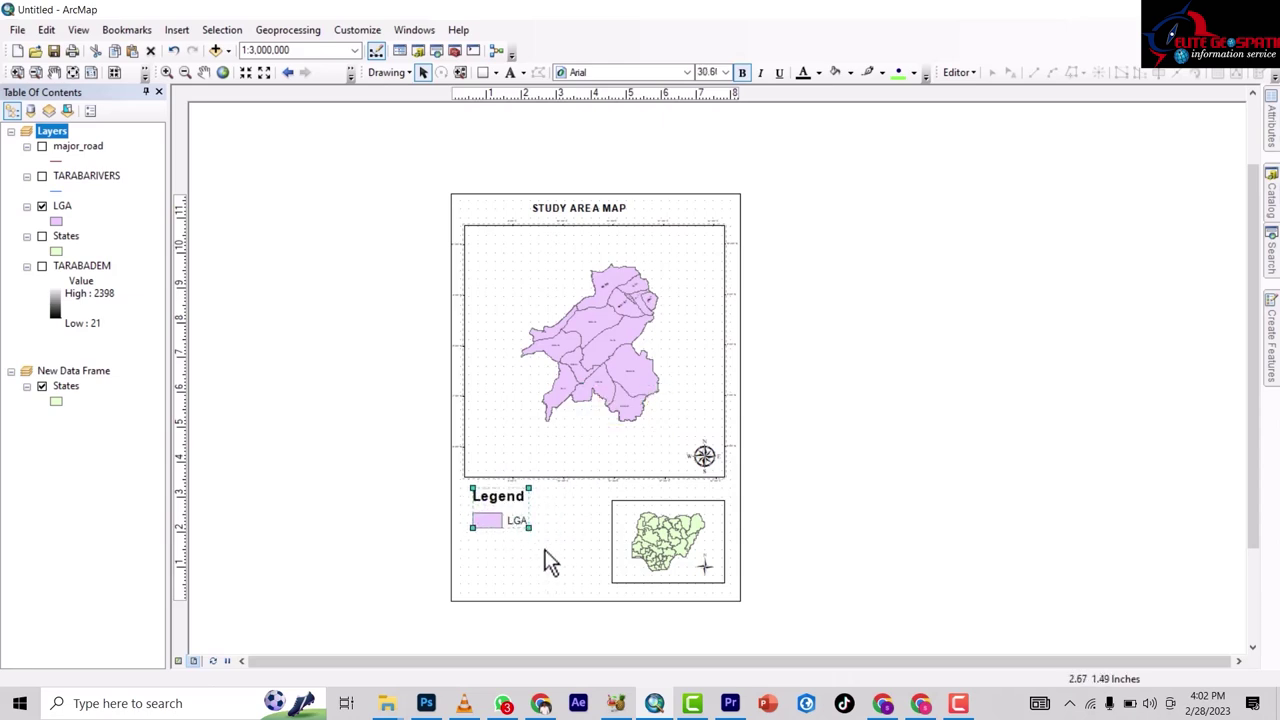
pyautogui.click(550, 562)
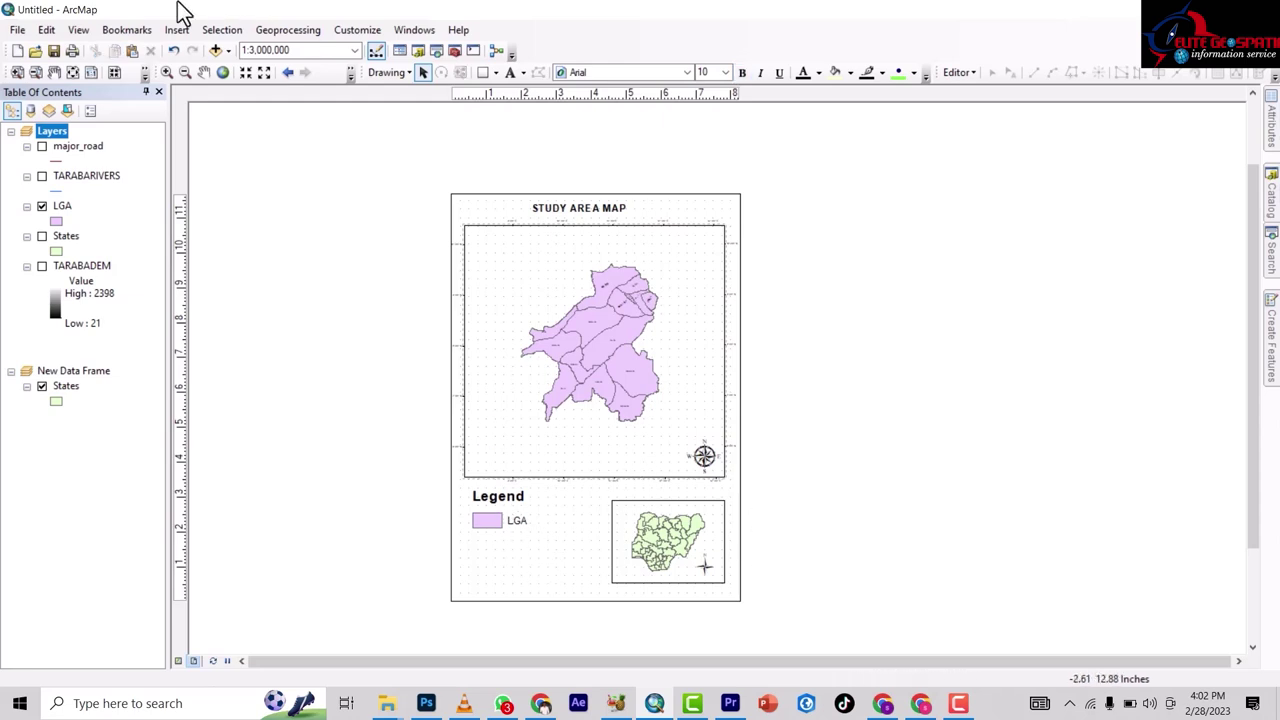
# - Dismiss the Insert menu unused, select the main Taraba data frame, and show the File menu
pyautogui.click(176, 29)
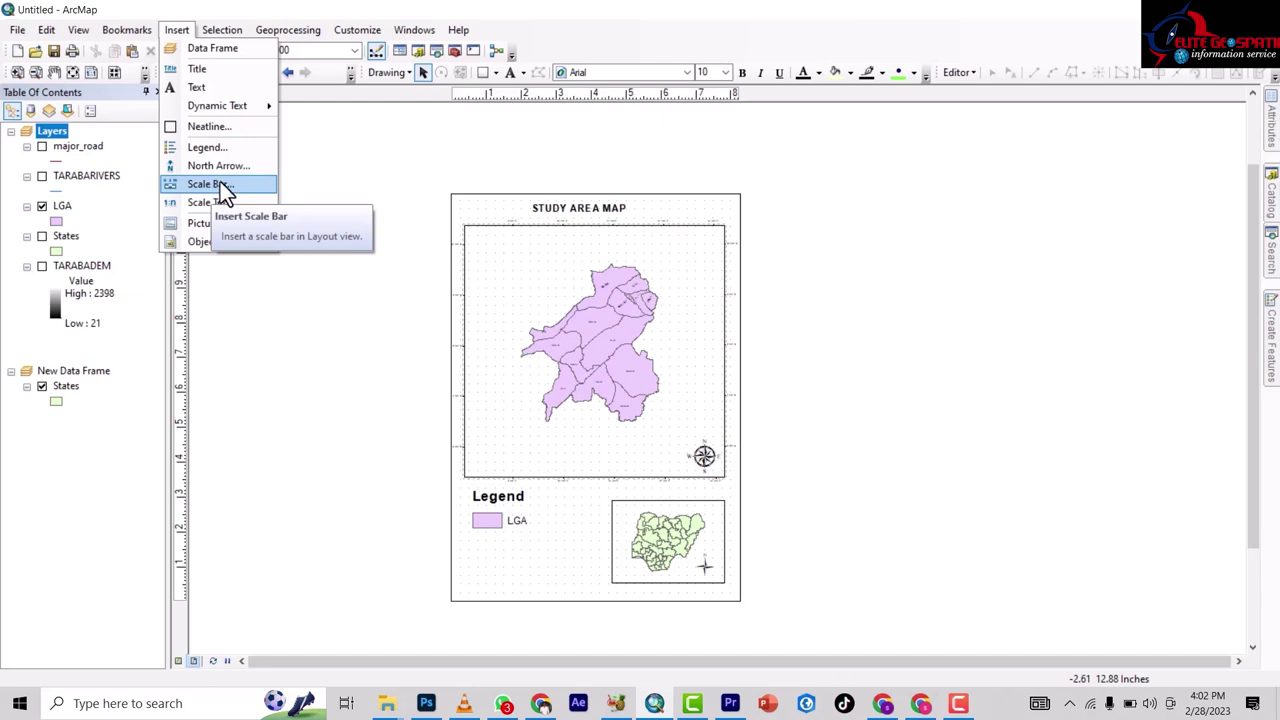
pyautogui.click(614, 318)
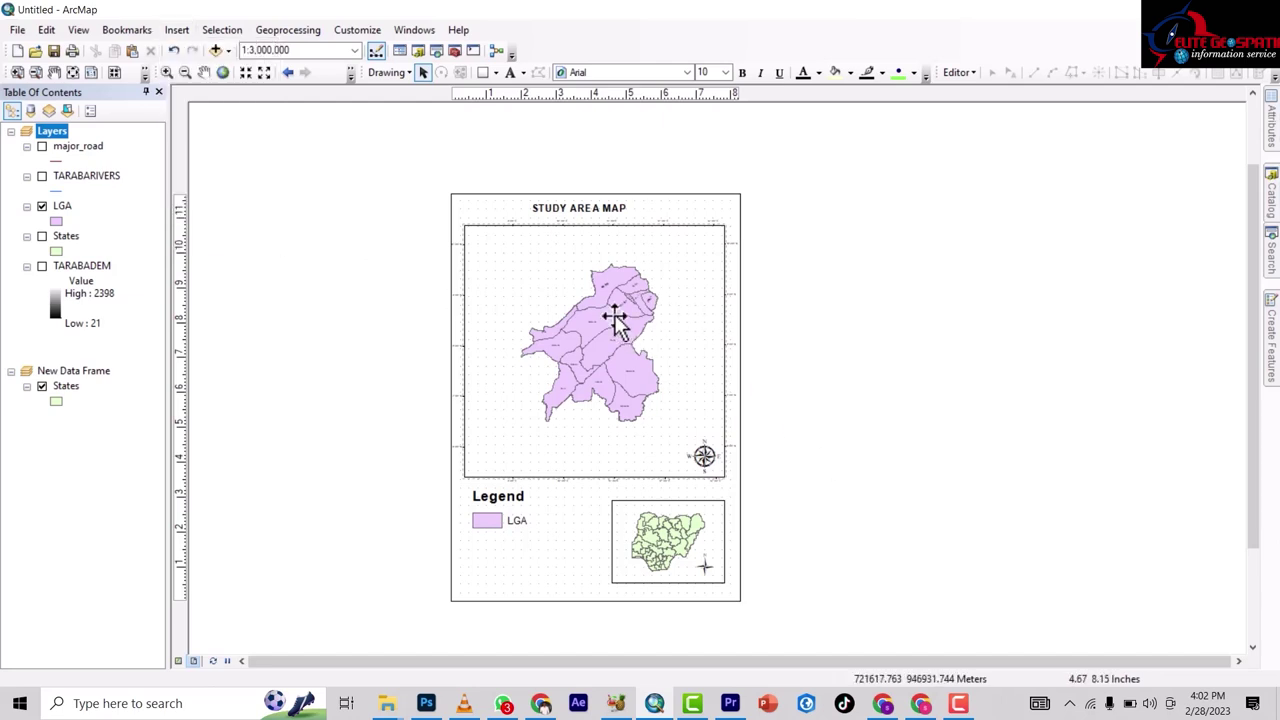
pyautogui.click(614, 318)
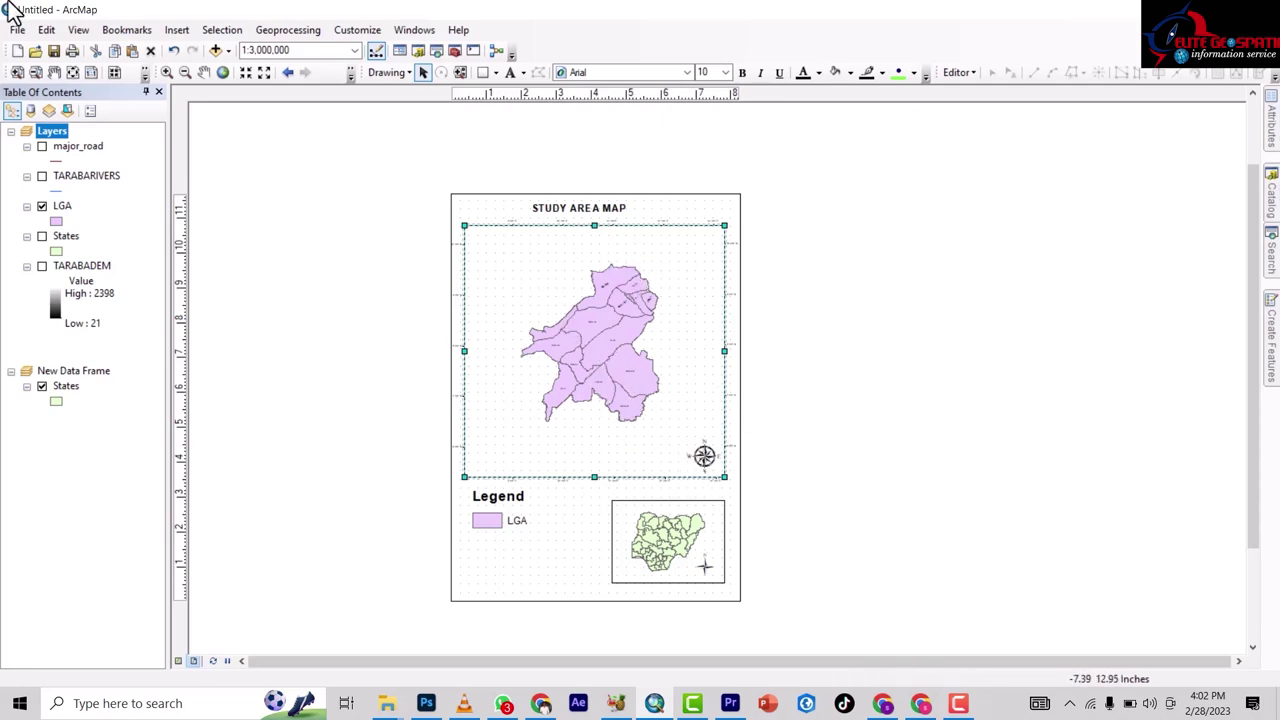
pyautogui.click(17, 31)
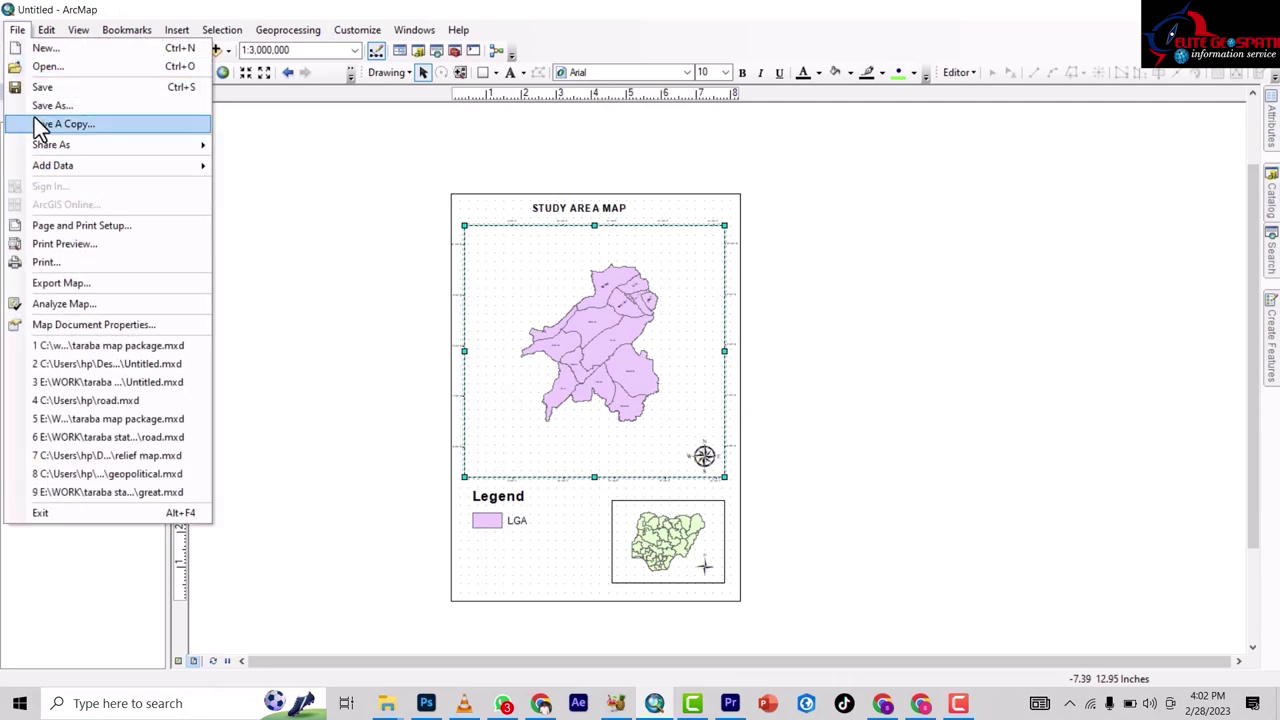
# - In Export Map, choose JPEG at 96 dpi and save the layout as 'GGG'
pyautogui.click(72, 284)
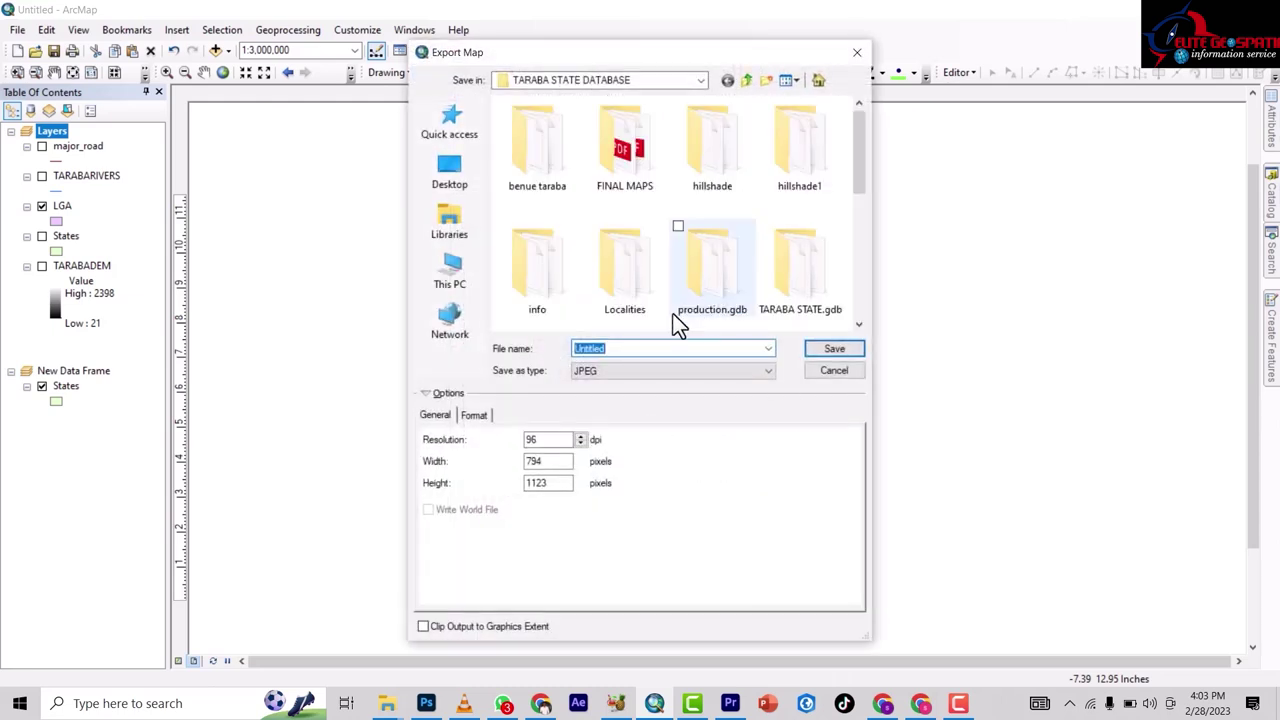
pyautogui.click(613, 370)
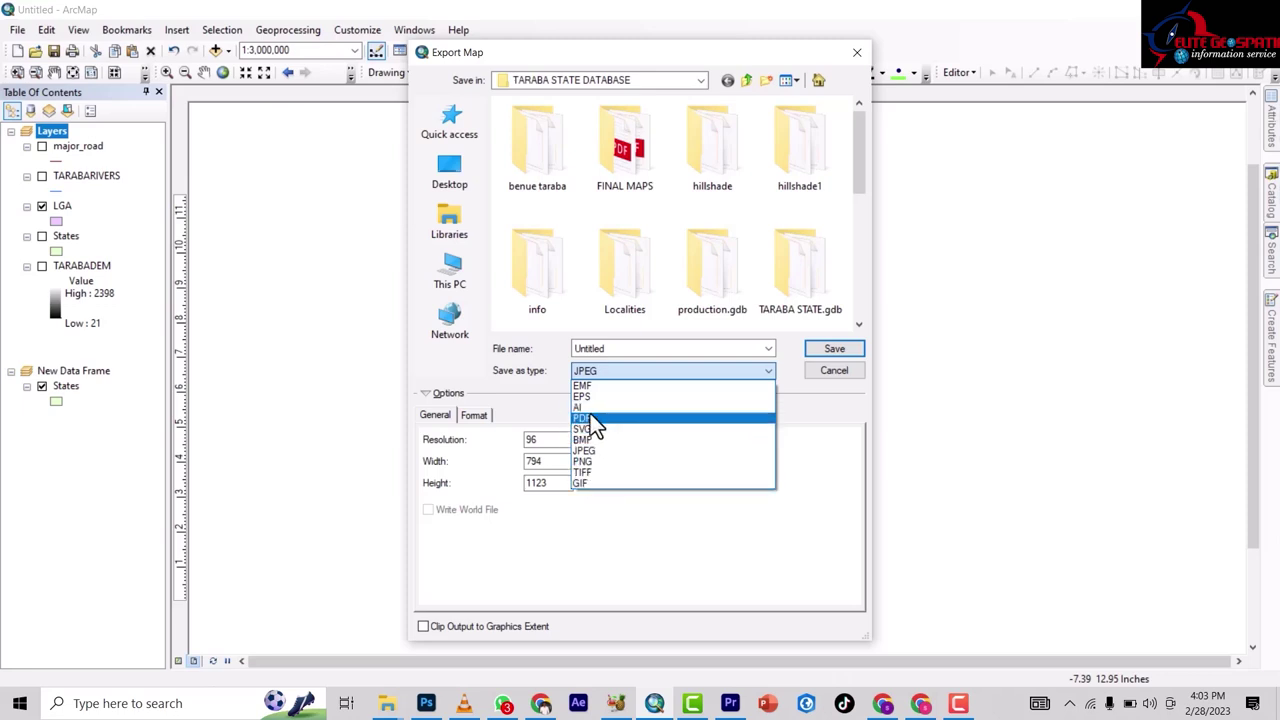
pyautogui.click(590, 450)
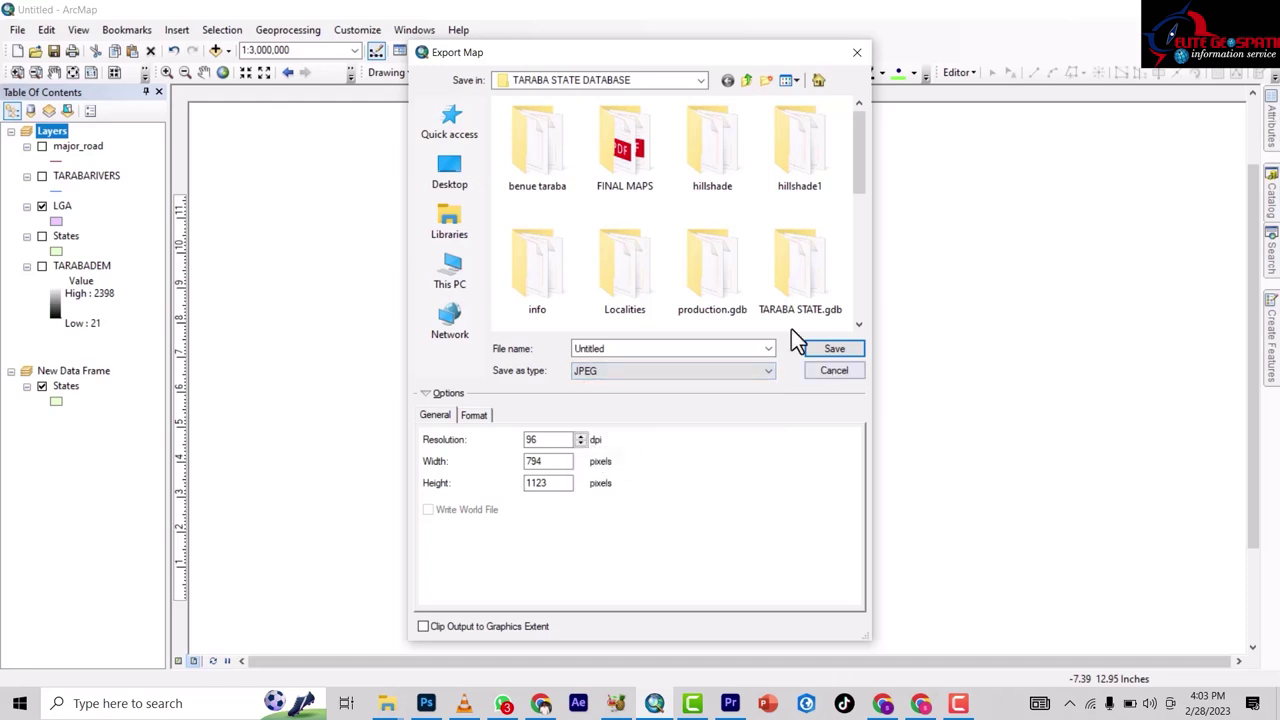
pyautogui.doubleClick(664, 350)
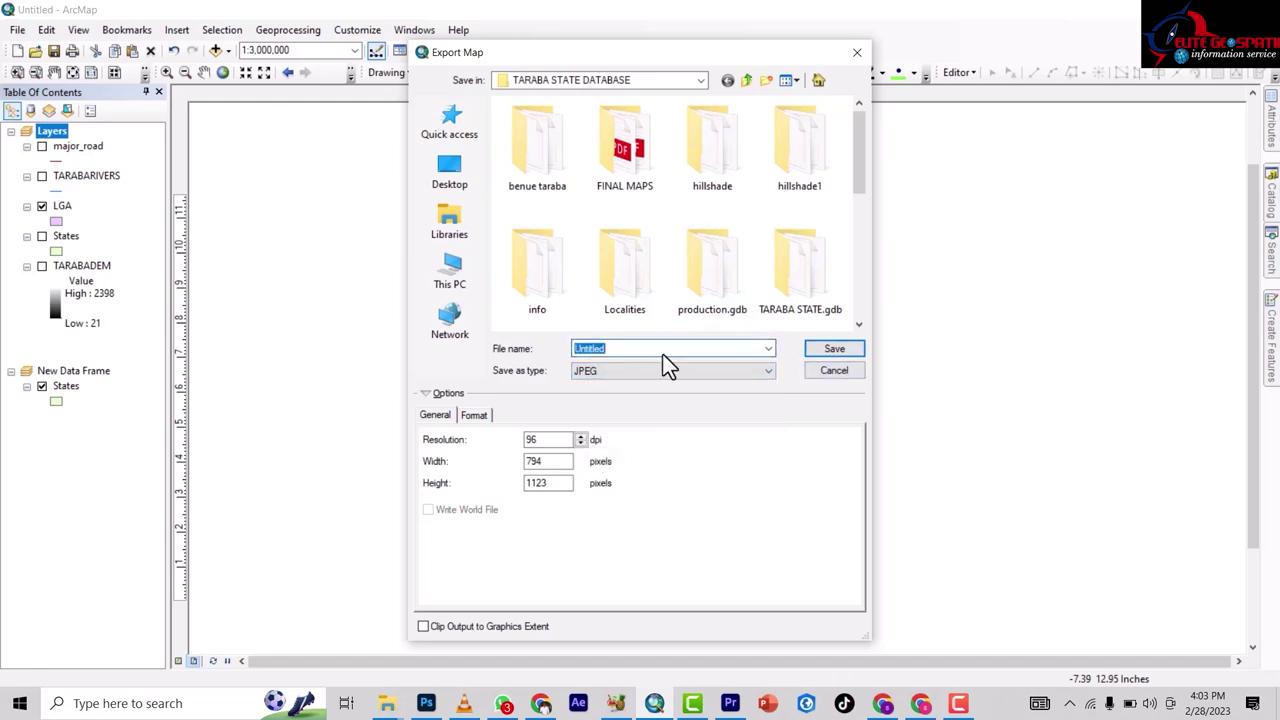
pyautogui.write('GGG')
pyautogui.click(824, 352)
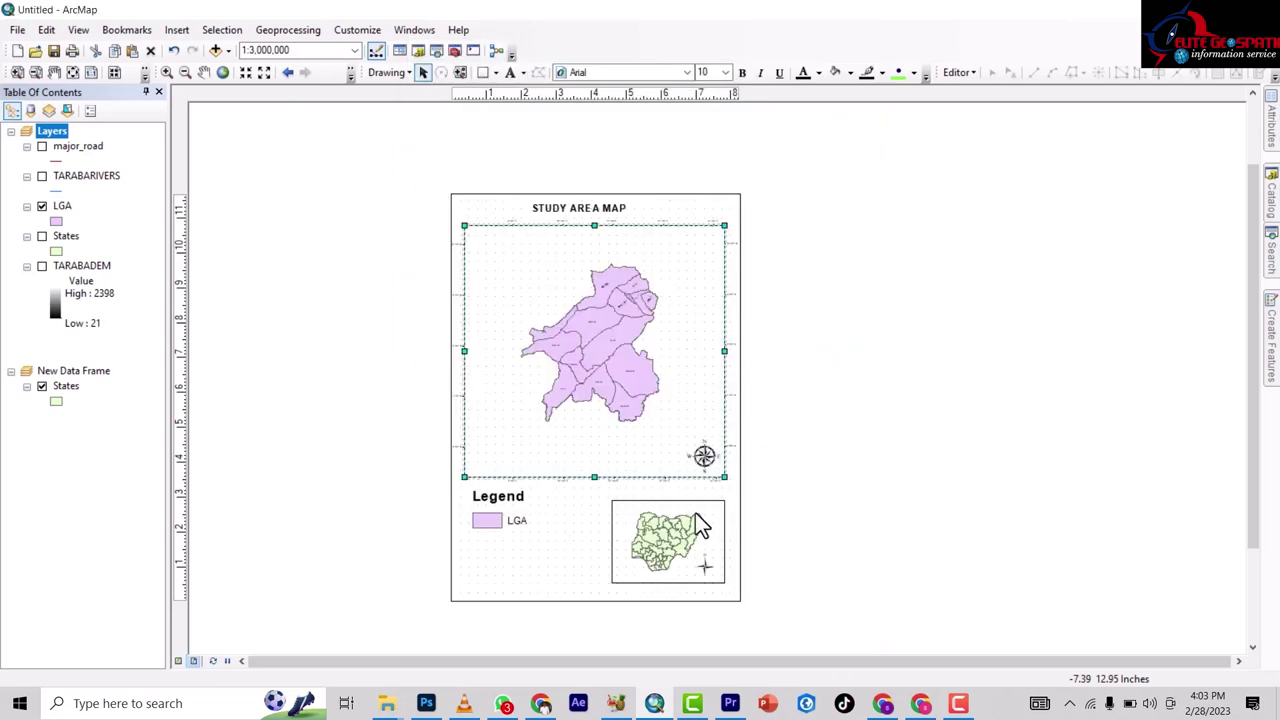